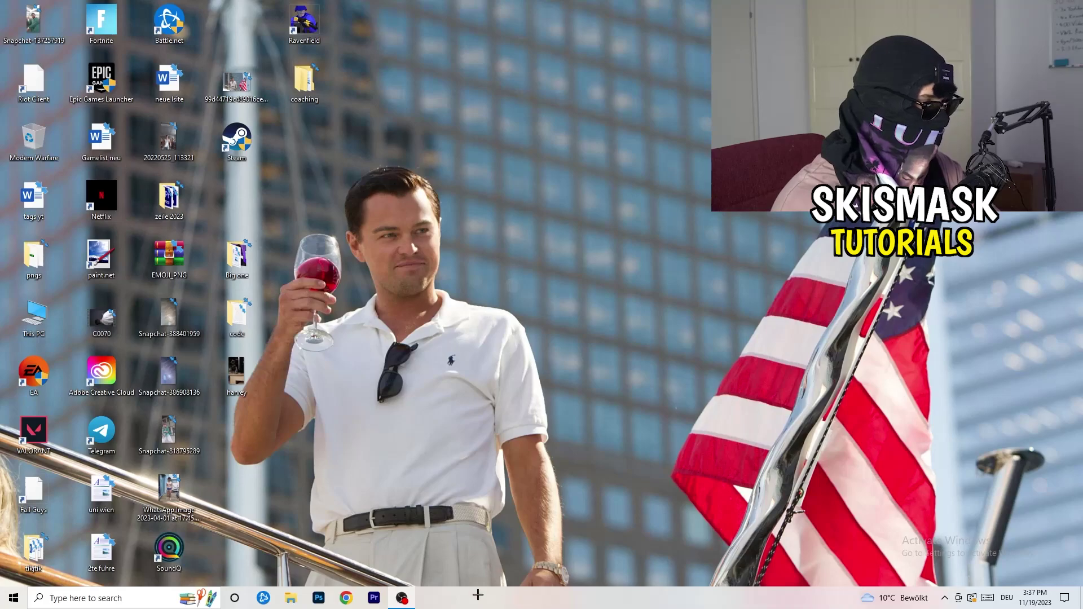
- Open Task Manager and try to end the Antimalware Service Executable background process
right_click(533, 598)
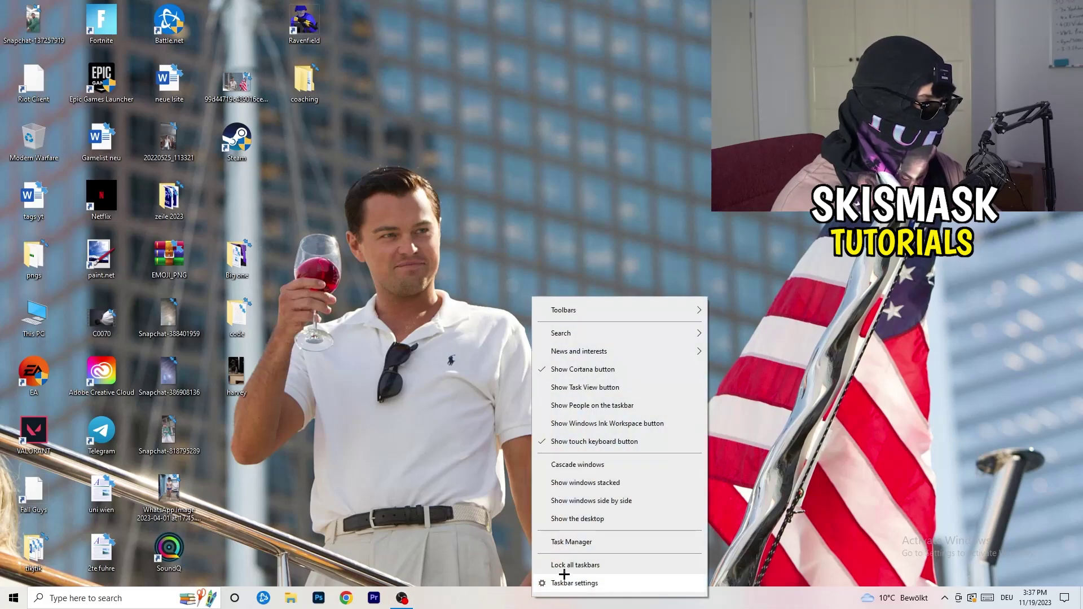
click(572, 542)
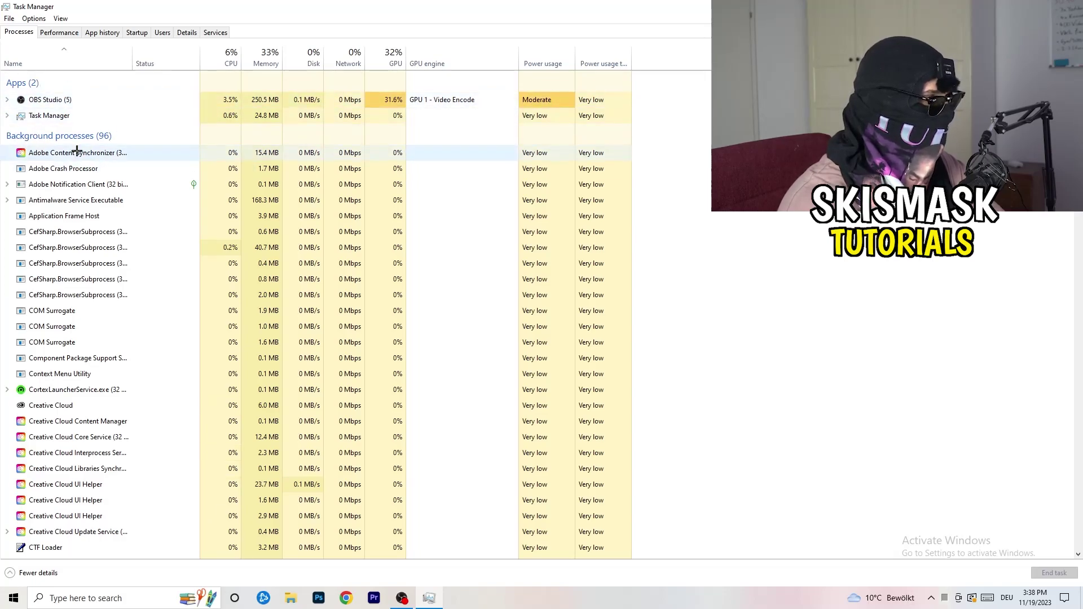
right_click(278, 199)
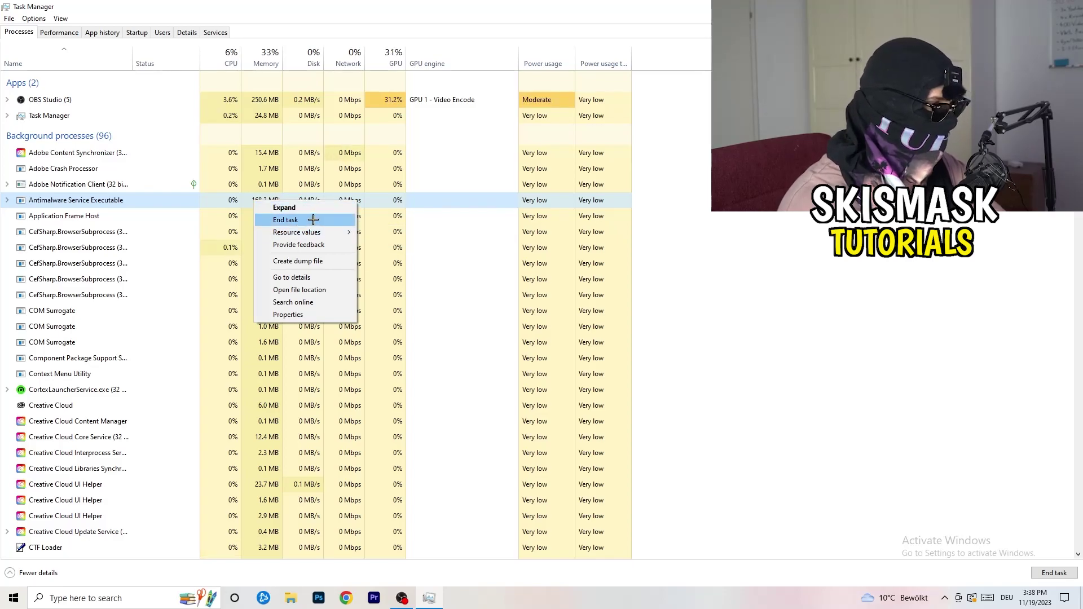
click(313, 219)
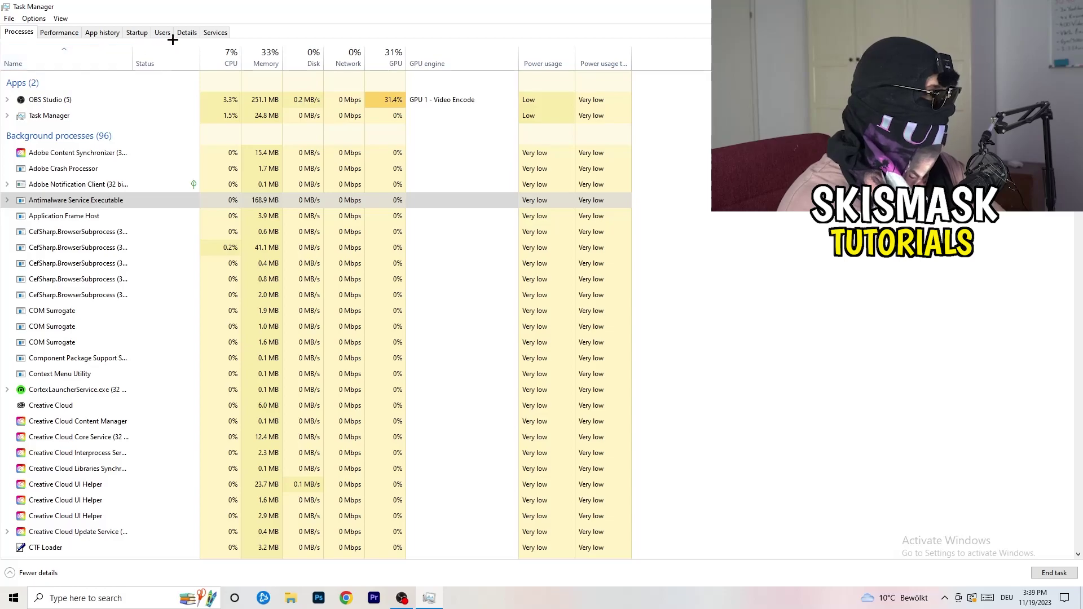
- Examine the startup apps and the enable or disable options for Dropbox, EA and File Association Helper
click(138, 33)
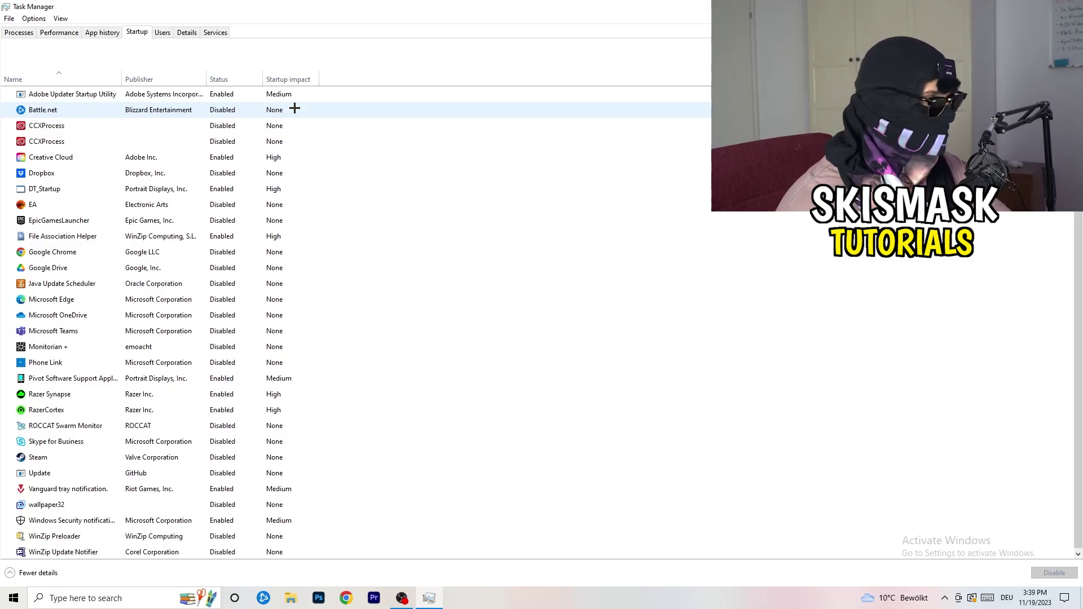
right_click(226, 171)
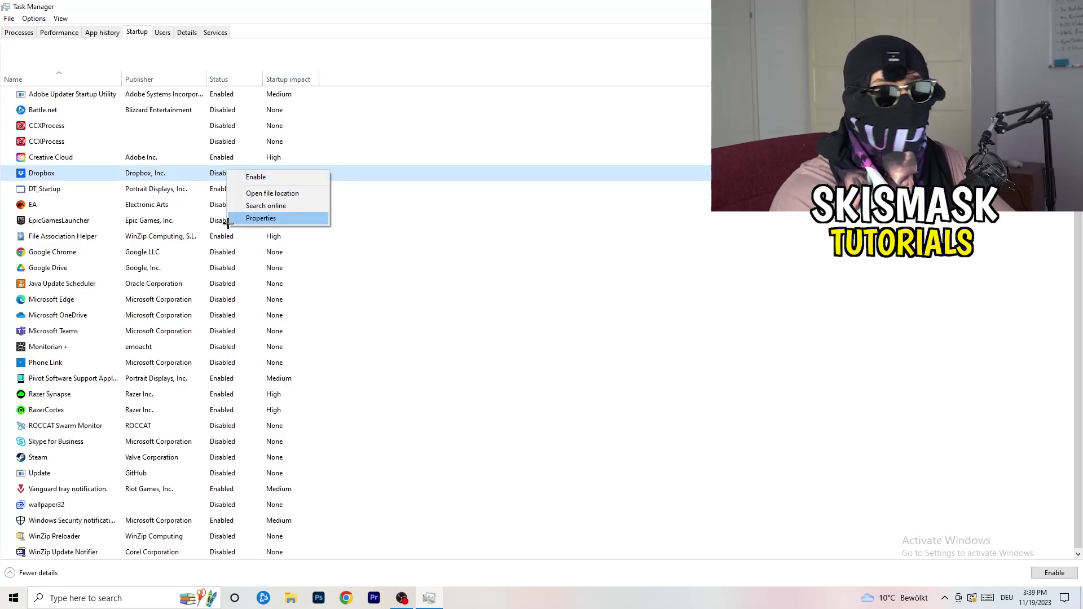
right_click(108, 207)
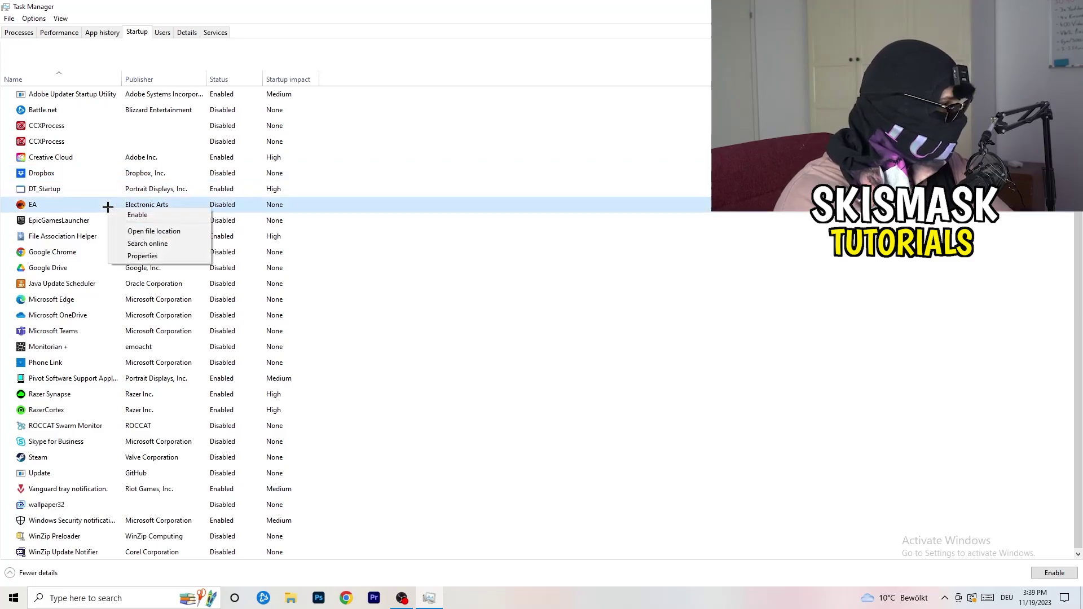
click(721, 294)
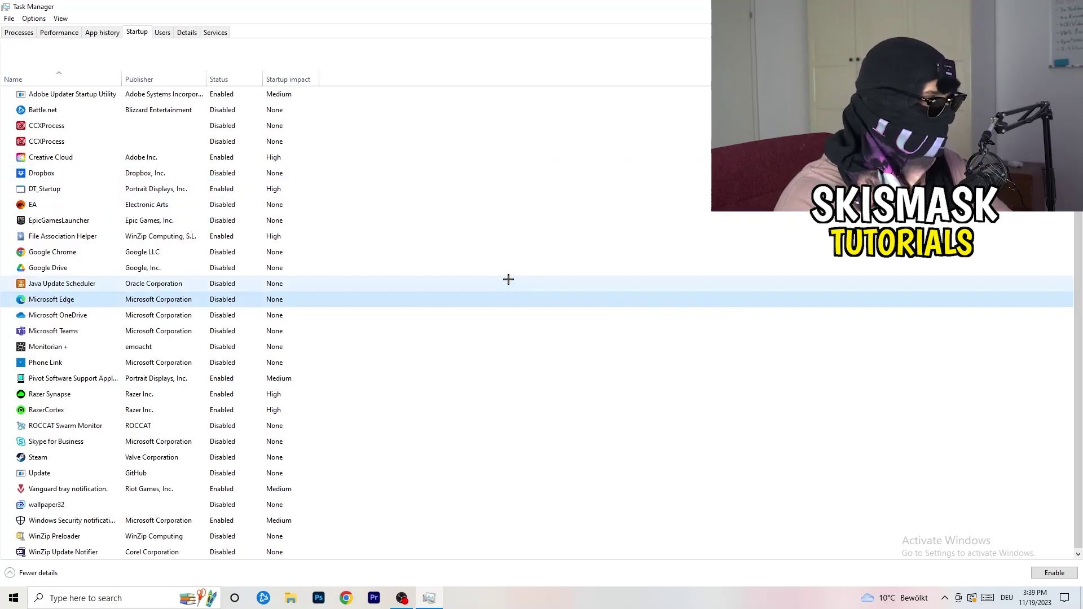
right_click(224, 238)
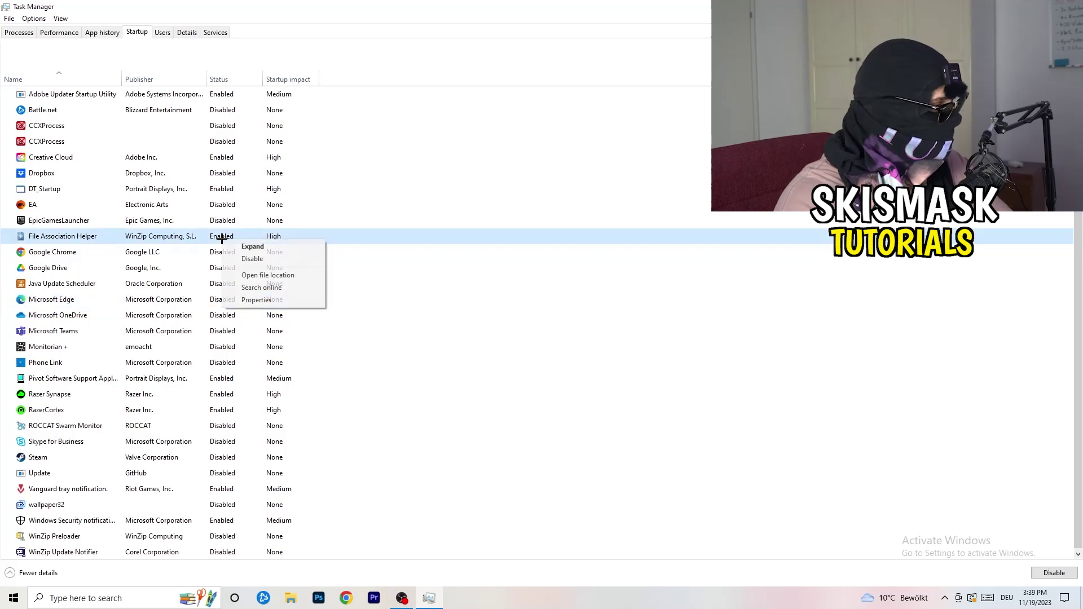
click(486, 283)
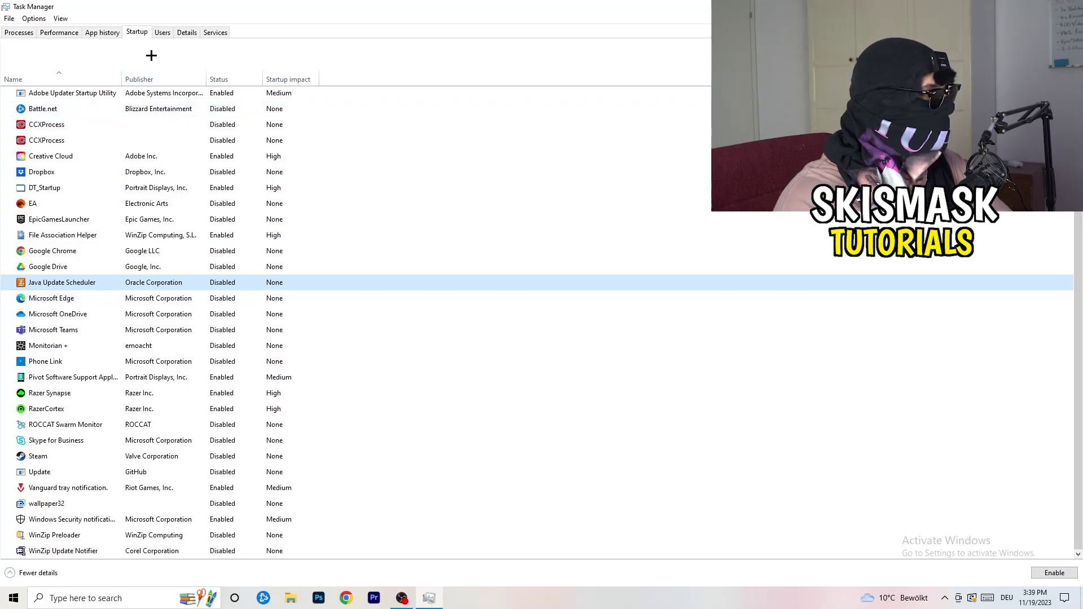
- Inspect the priority levels offered for the Dropbox crash handler among the detailed processes, and close Task Manager
click(62, 32)
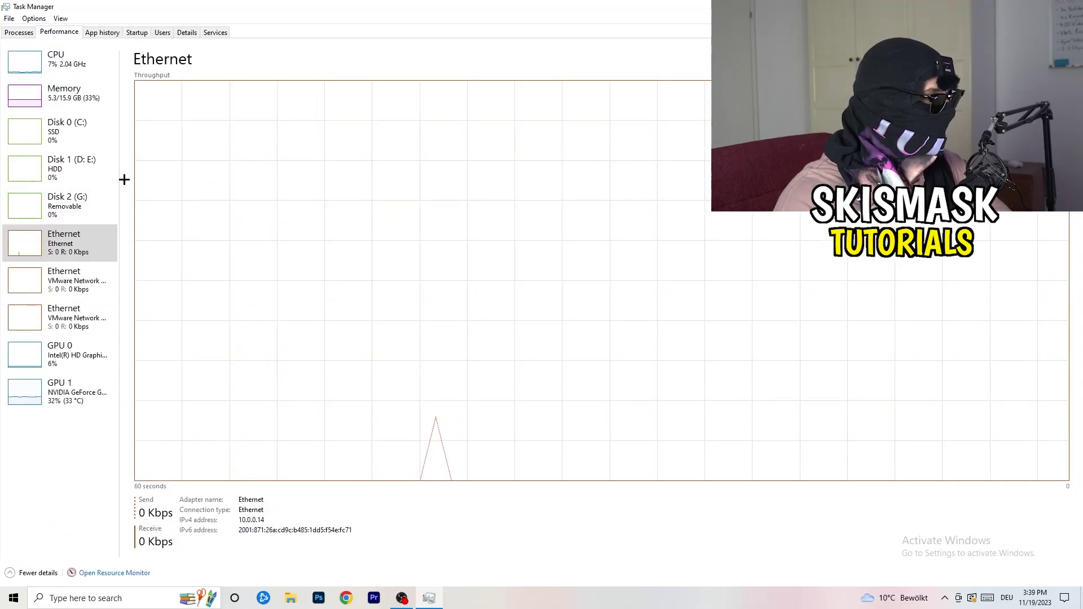
click(189, 32)
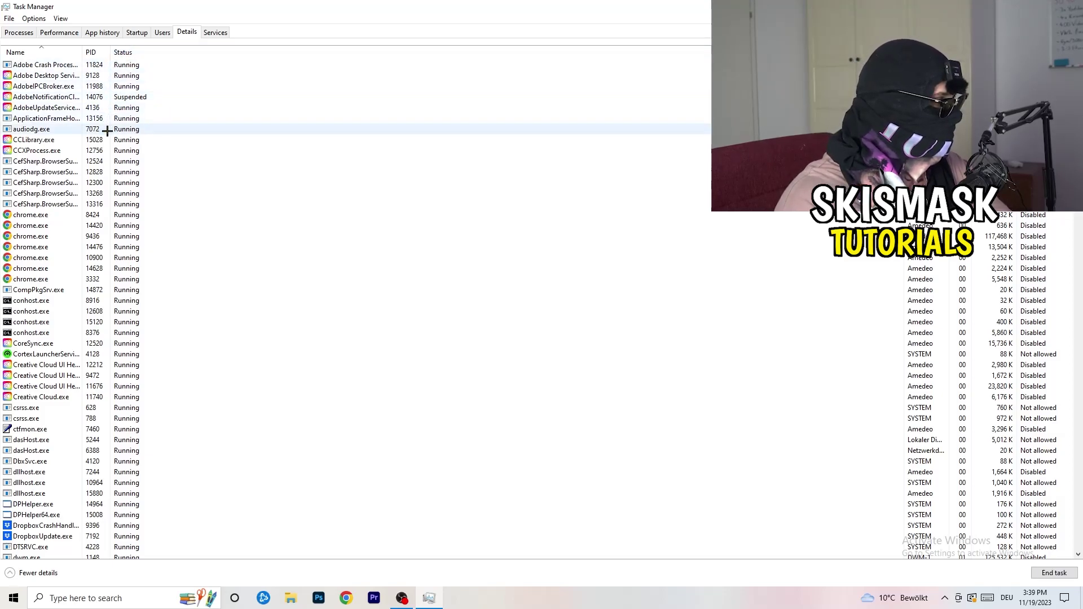
scroll(116, 273, down, 6)
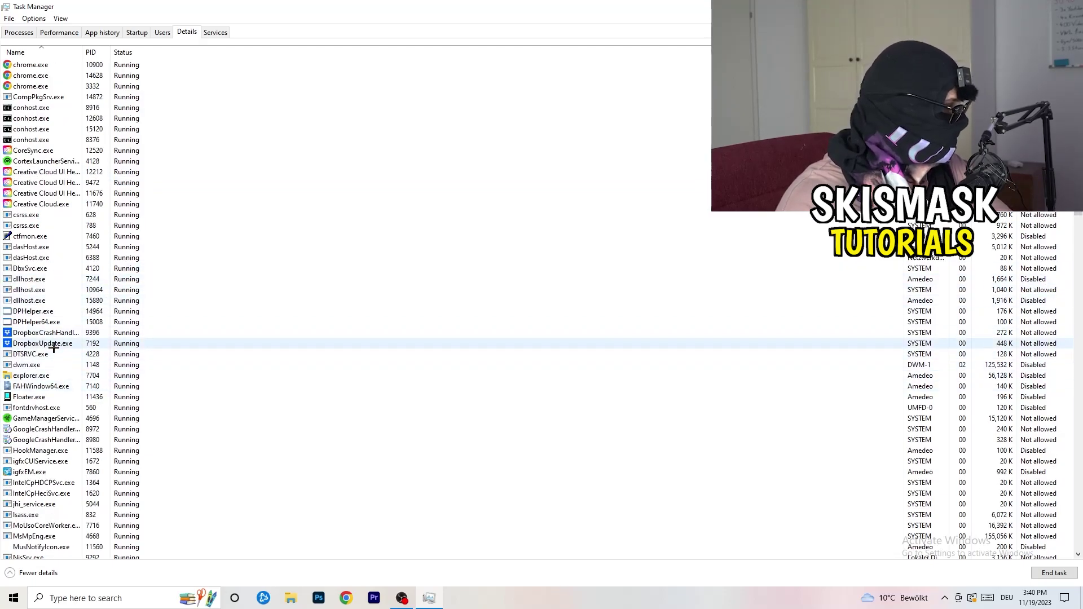
right_click(45, 334)
right_click(90, 332)
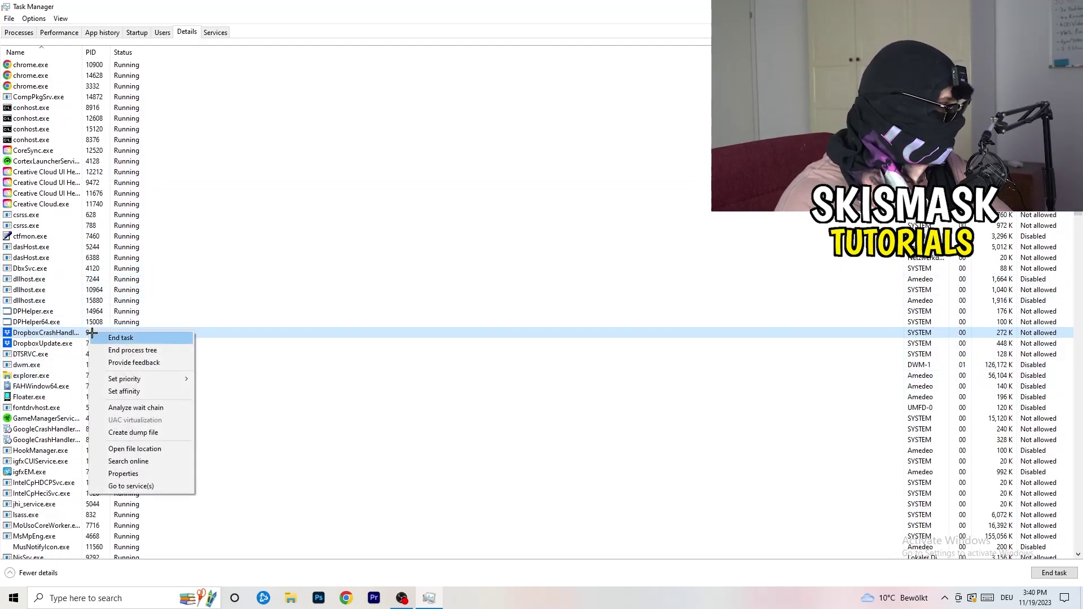
right_click(86, 333)
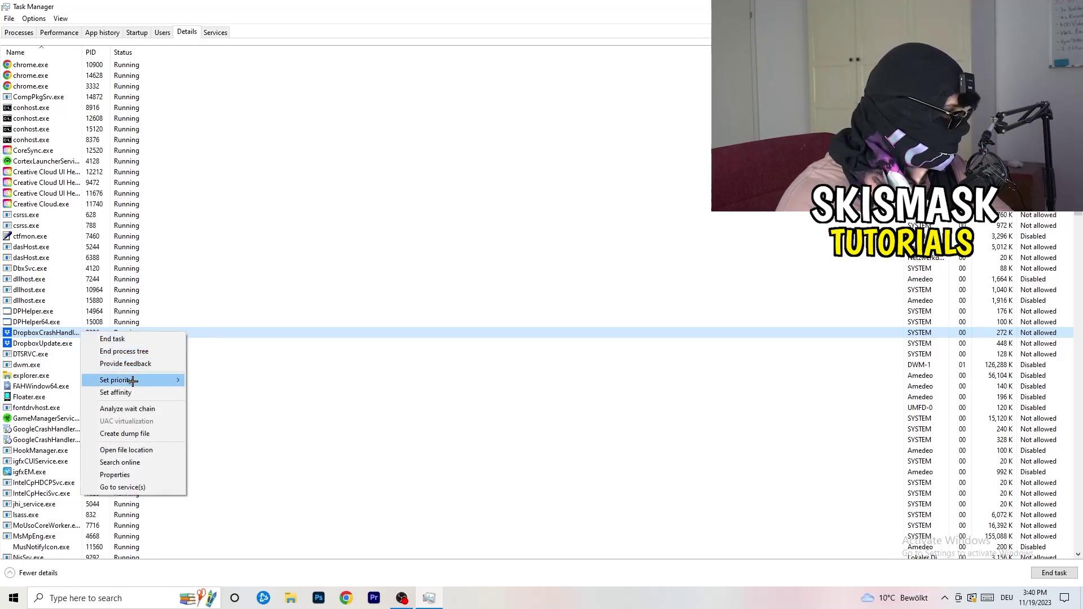
mouse_move(141, 383)
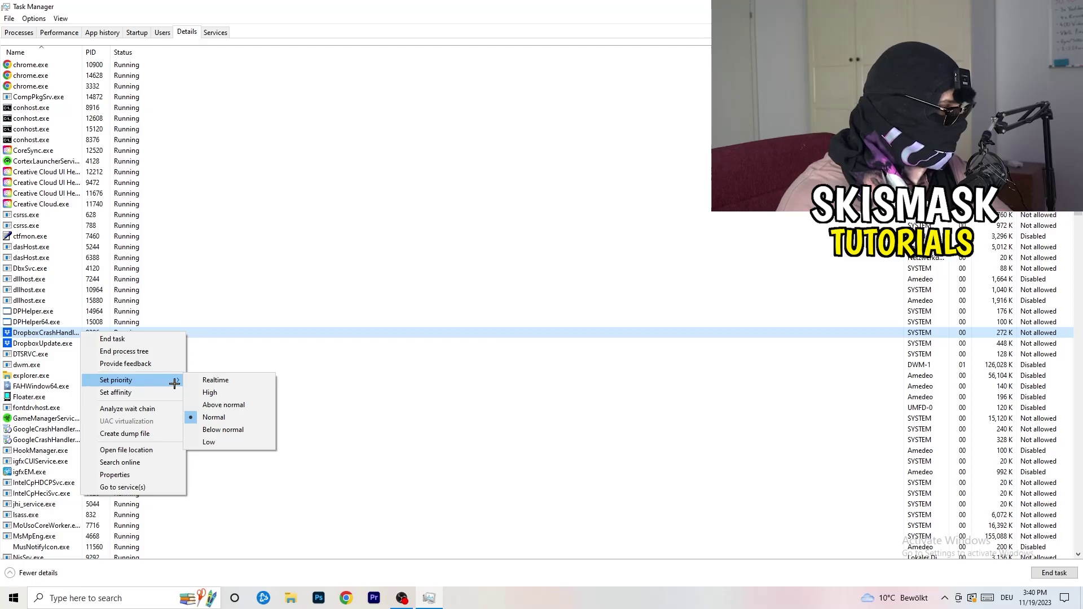
click(141, 380)
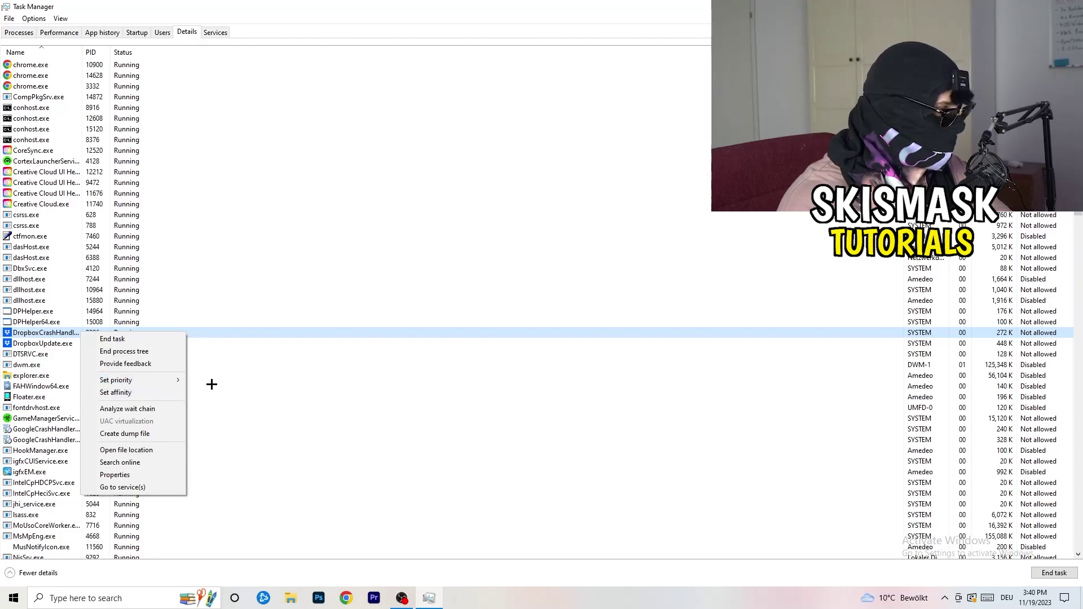
mouse_move(150, 379)
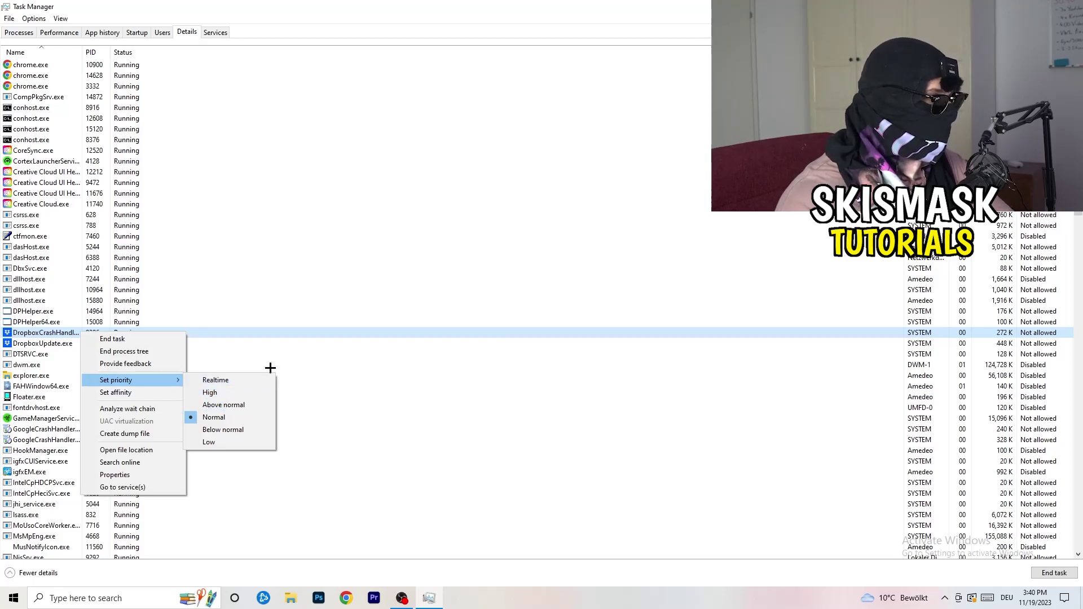
click(488, 74)
key(alt+F4)
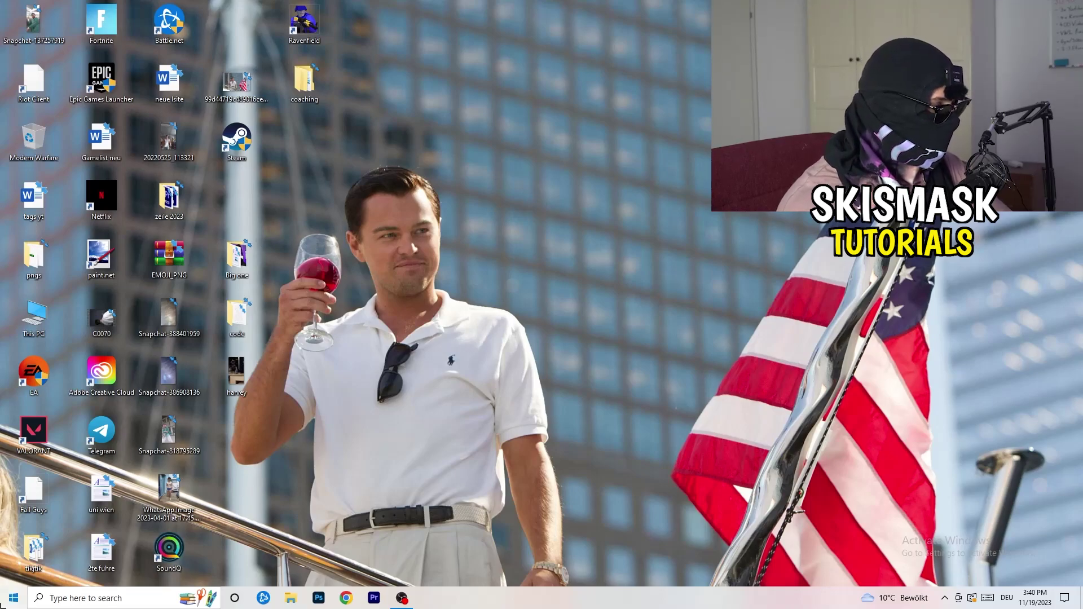
- Open Windows Settings and go to the System display settings
click(14, 597)
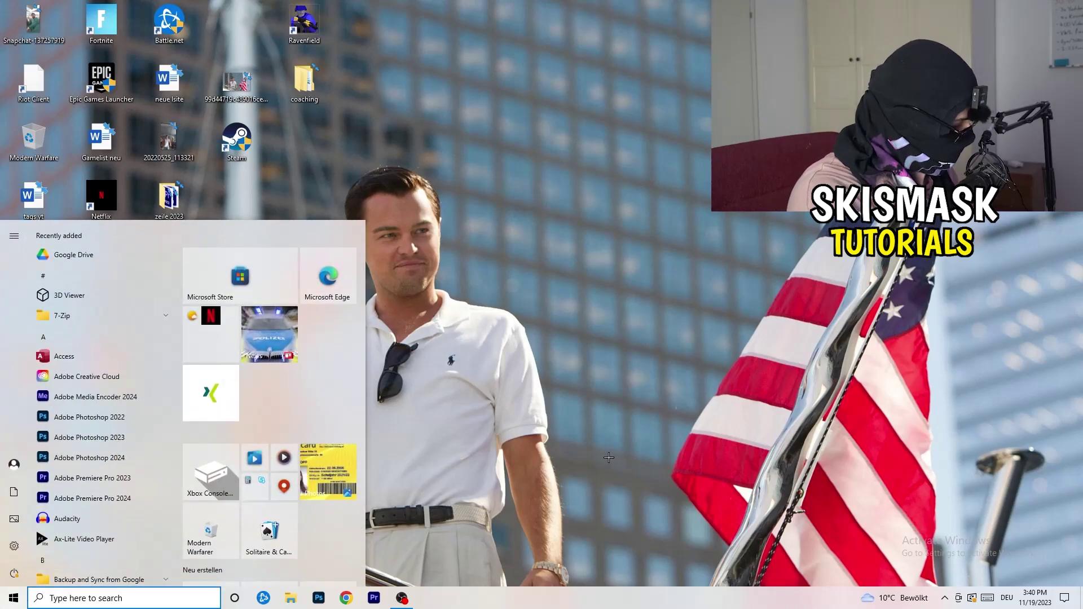
text(sett)
key(Return)
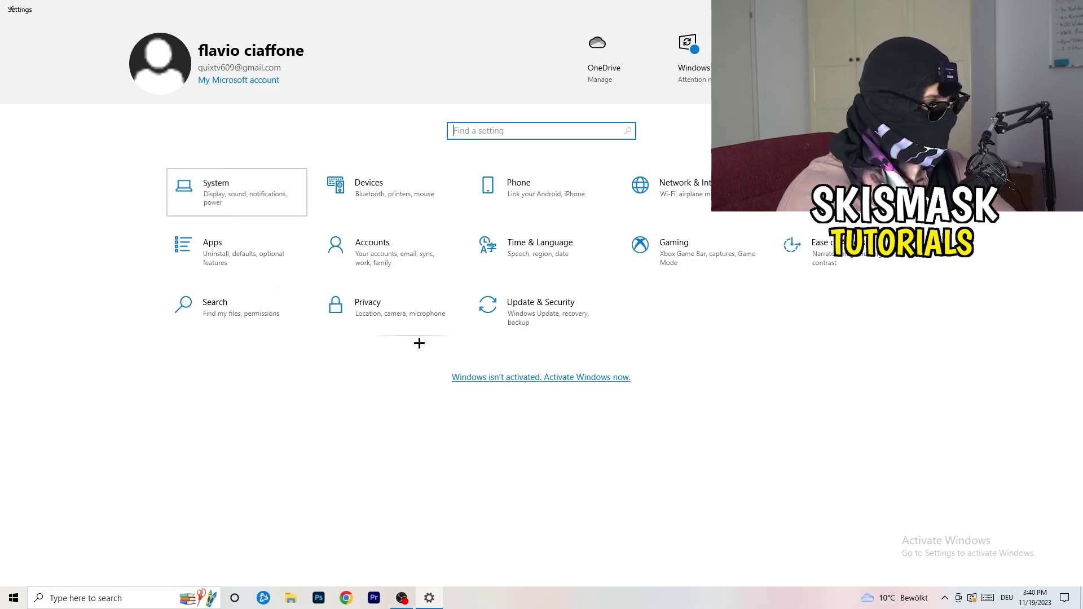
key(Return)
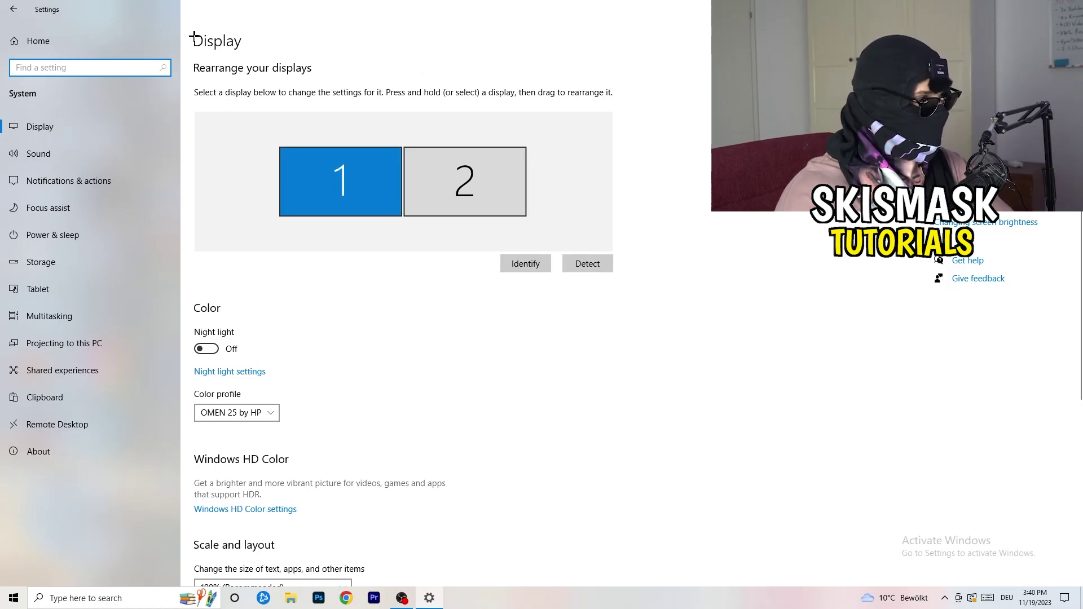
click(218, 43)
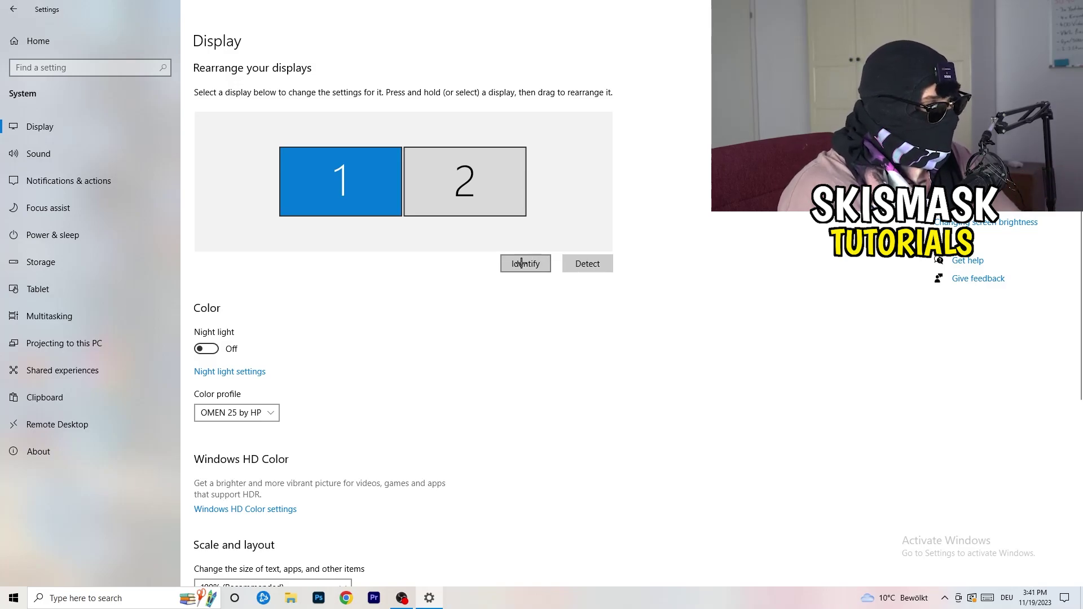
- Review the available choices for text and app scaling and for the display resolution under Scale and layout
scroll(382, 307, down, 1)
scroll(382, 307, up, 1)
scroll(384, 310, down, 3)
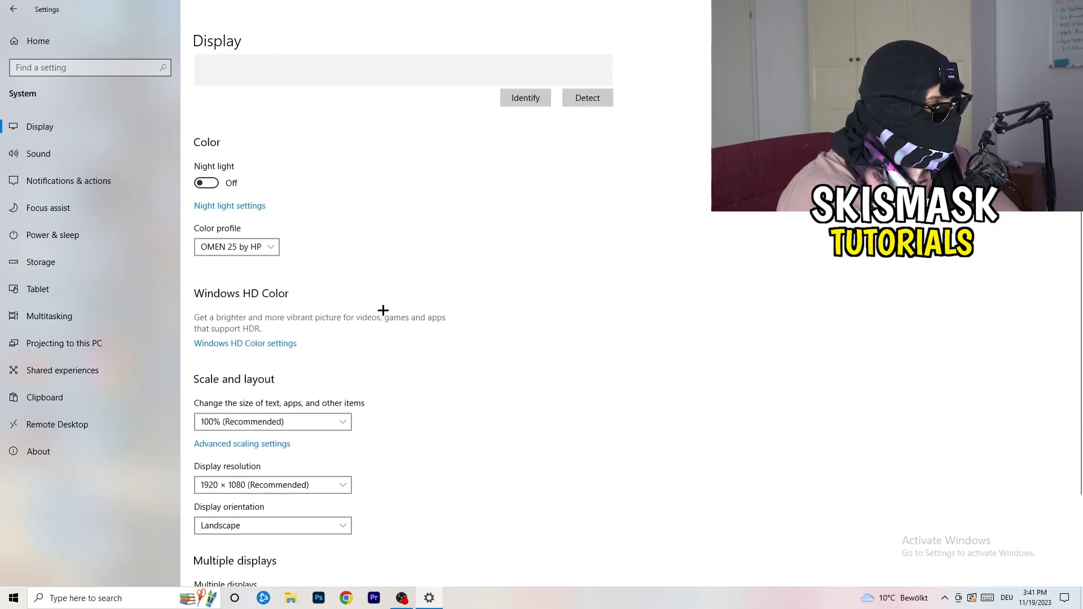
scroll(383, 311, down, 2)
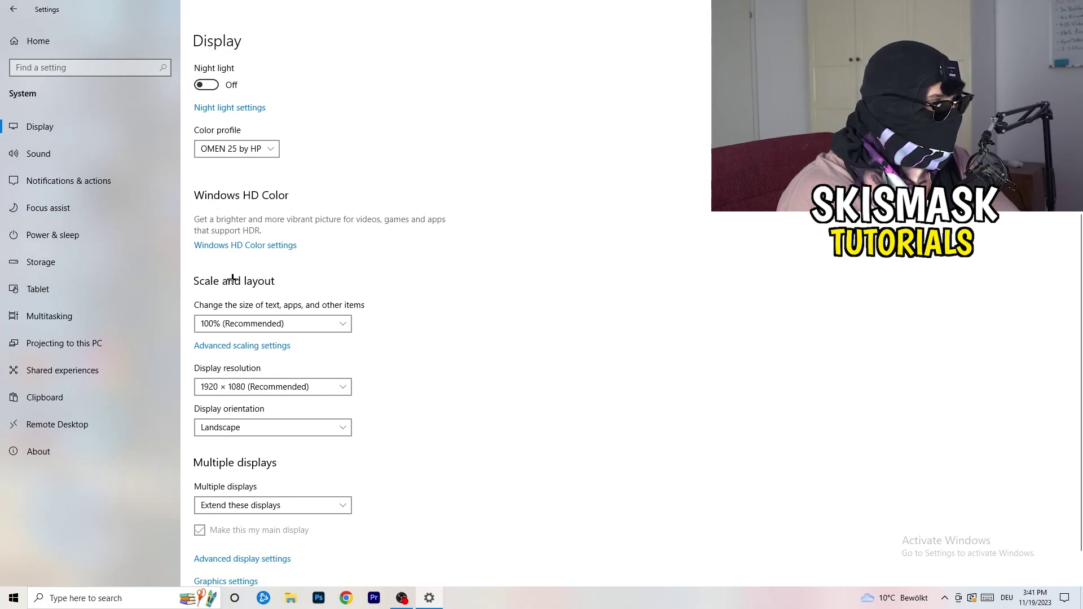
click(333, 323)
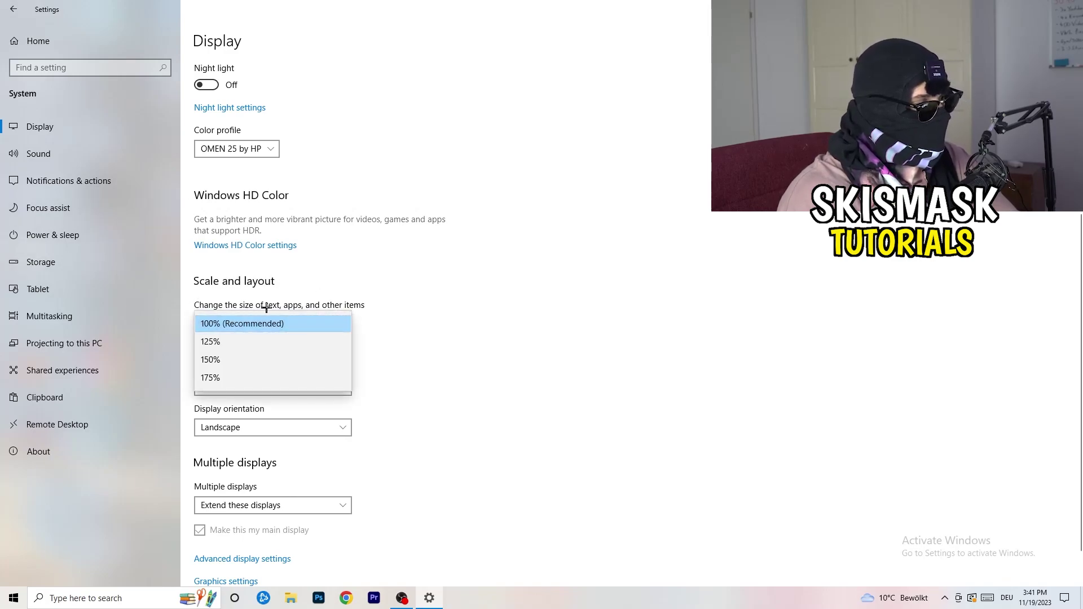
click(382, 305)
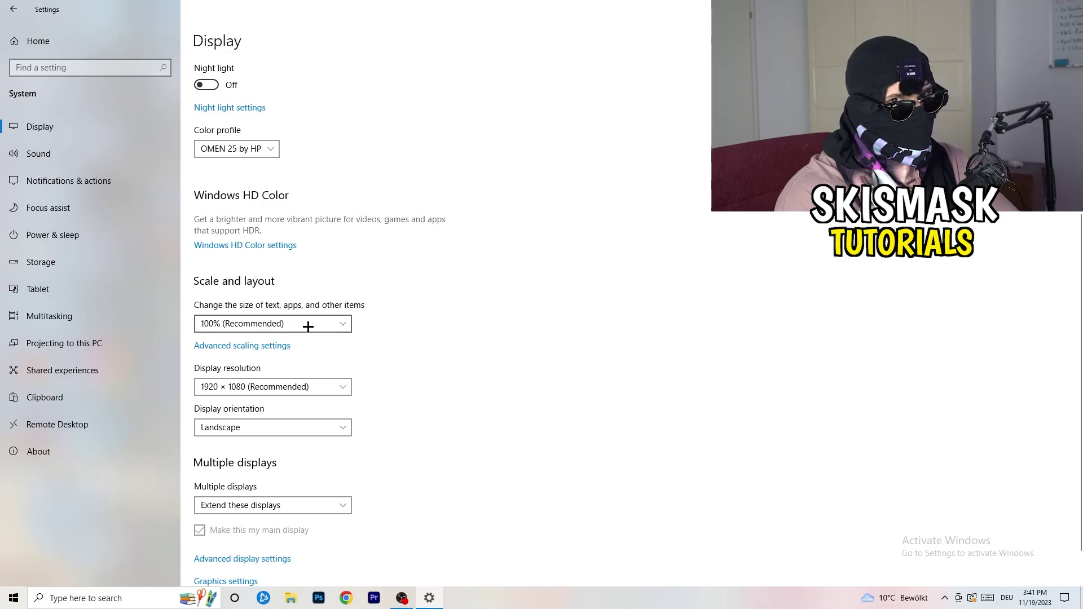
scroll(308, 326, down, 1)
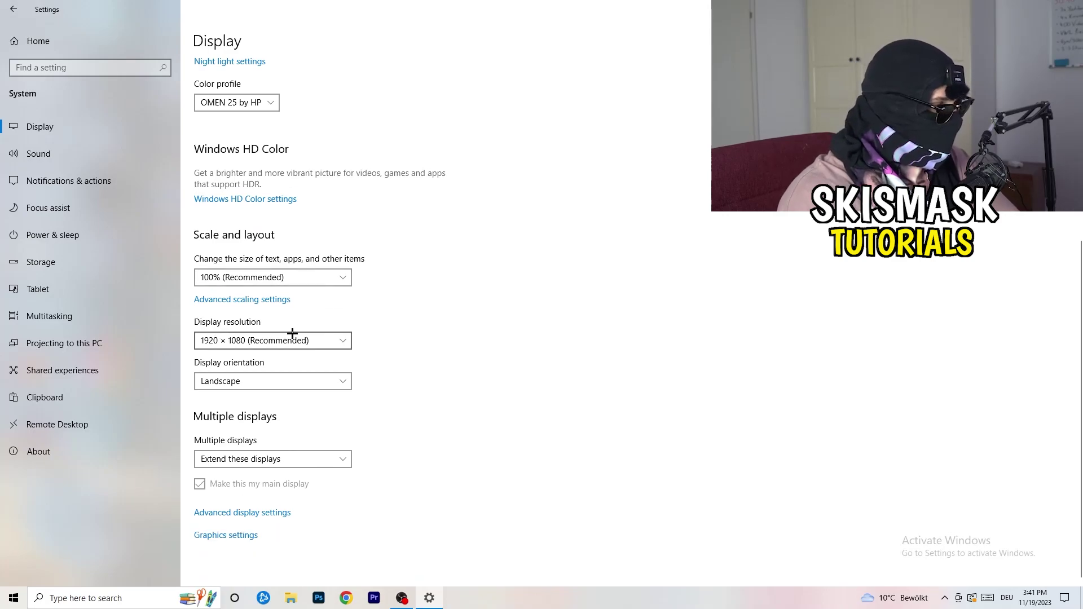
key(alt+Down)
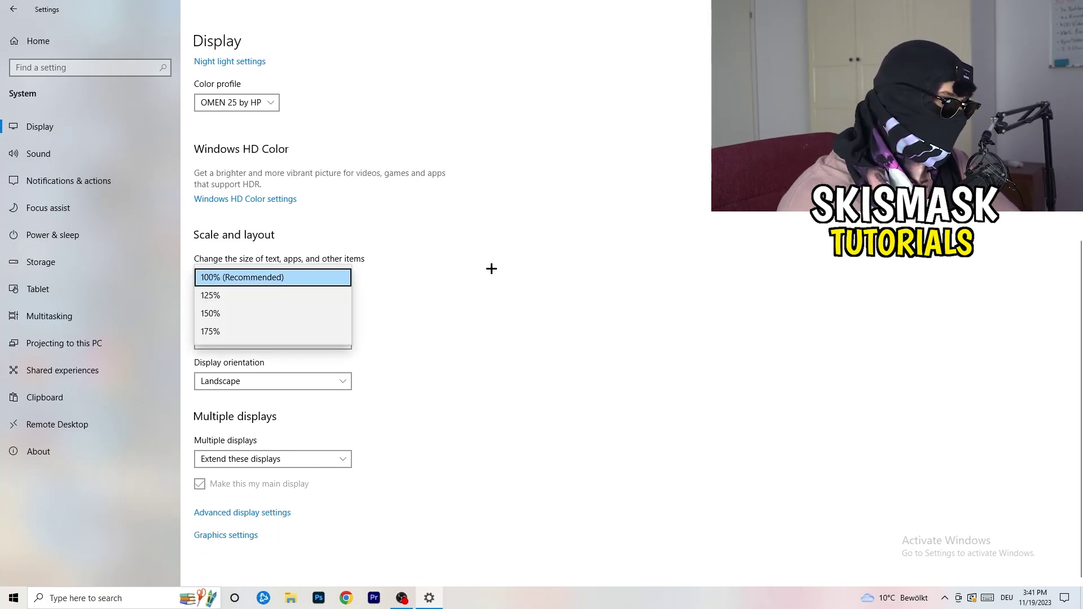
click(491, 269)
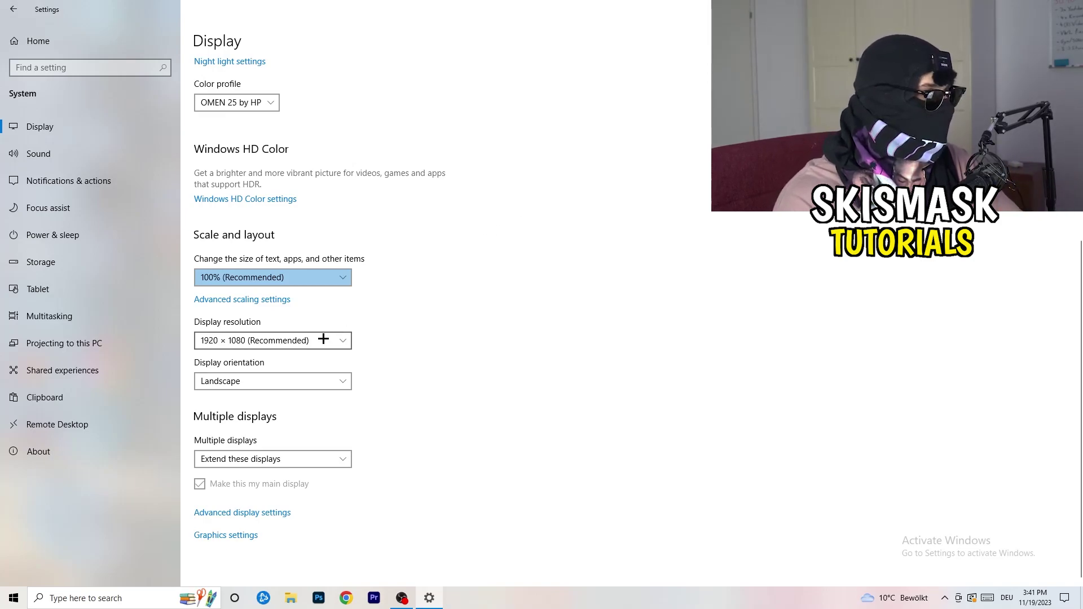
click(348, 341)
click(391, 321)
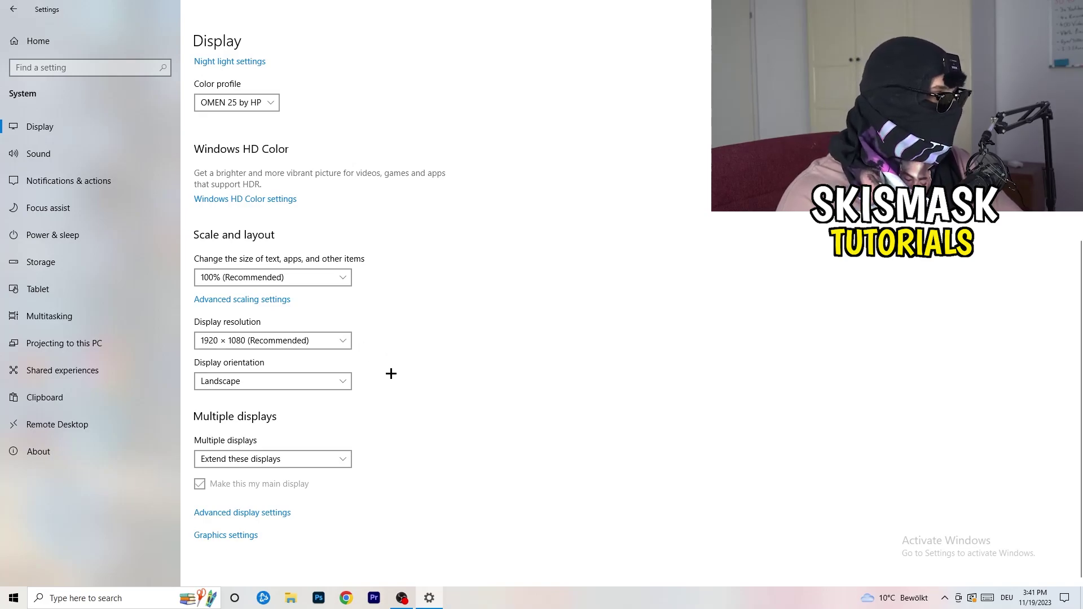
- Configure Storage Sense to run every week and turn off deleting temporary files that apps aren't using
click(79, 254)
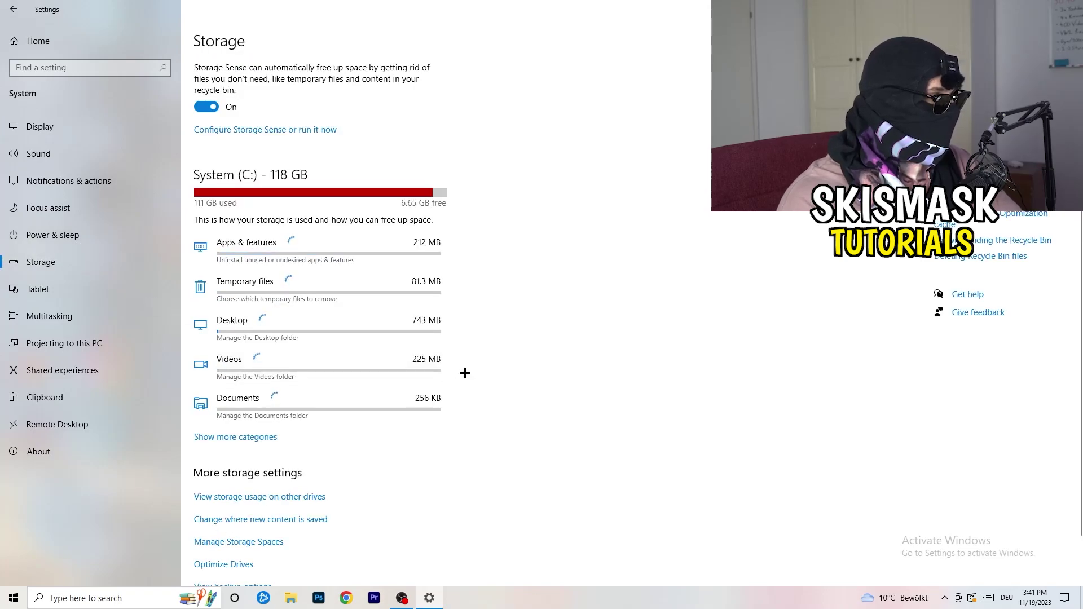
scroll(537, 339, up, 2)
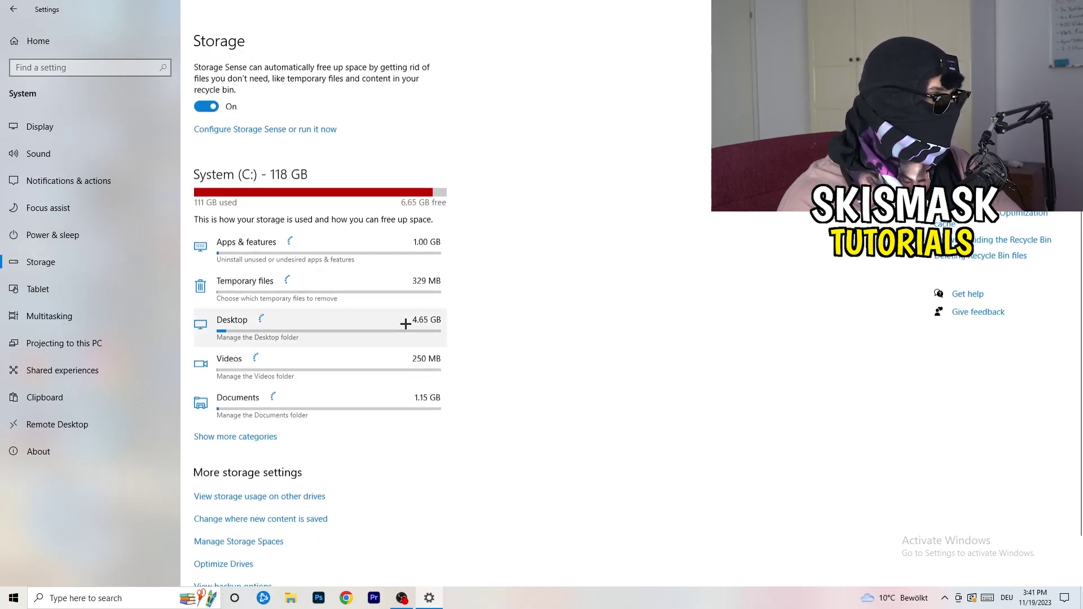
click(236, 130)
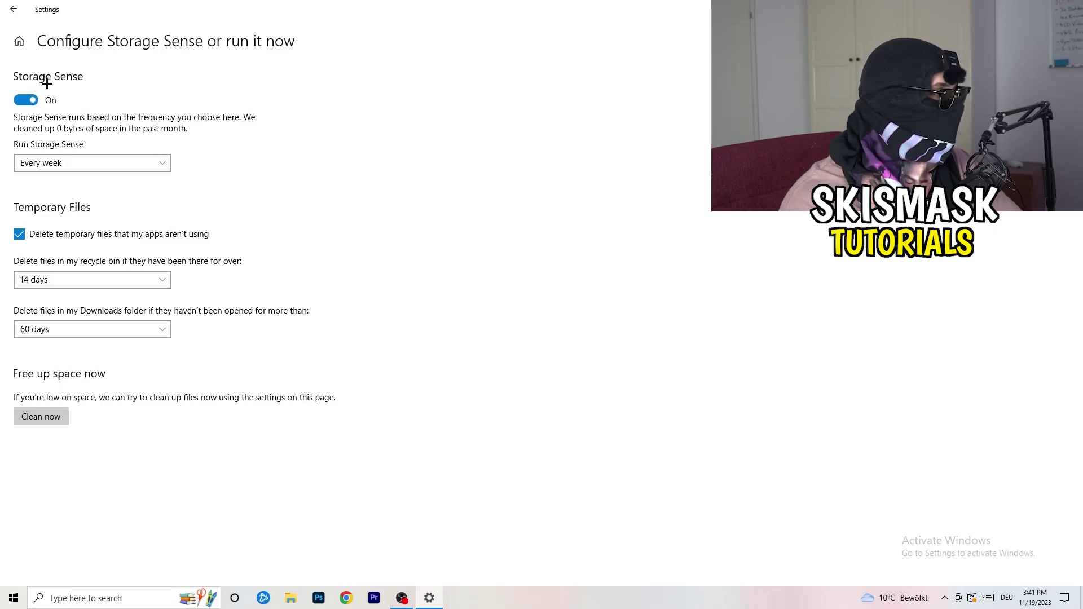
click(42, 162)
click(85, 163)
click(152, 237)
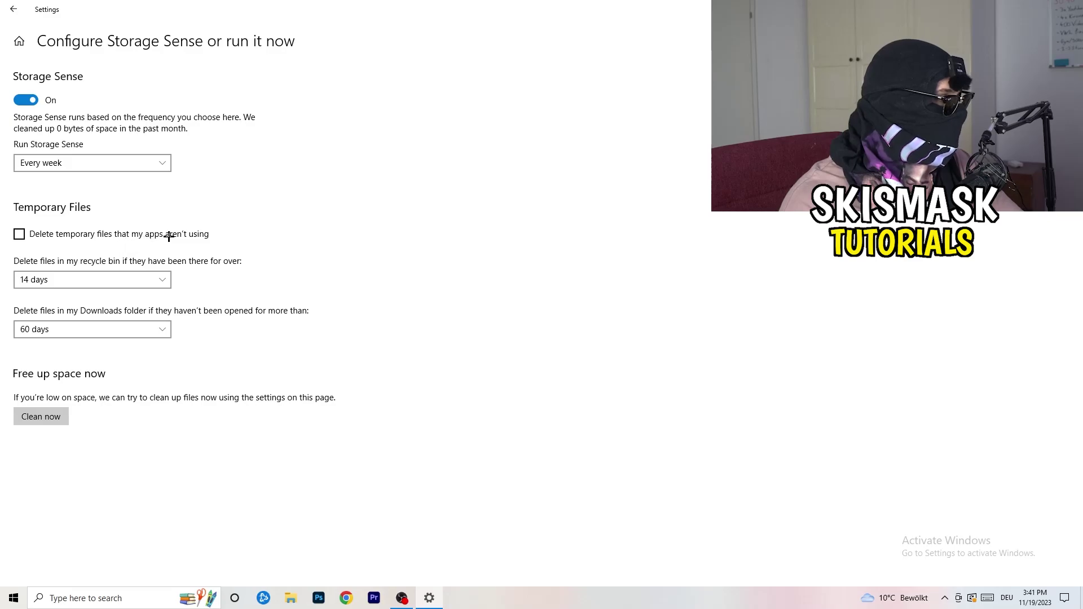
- Review the deletion periods offered for recycle bin and Downloads folder files in Storage Sense, and leave its configuration page
click(66, 277)
click(157, 346)
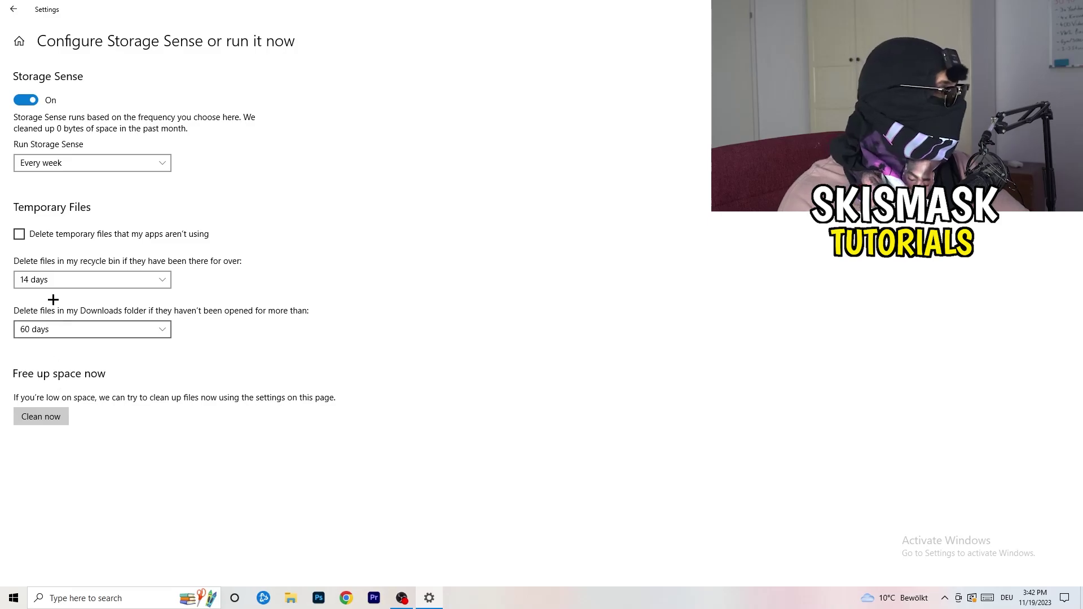
click(12, 9)
- Review the preferred and additional power plans reached from the Power & sleep settings, and close Power Options and Settings
click(126, 244)
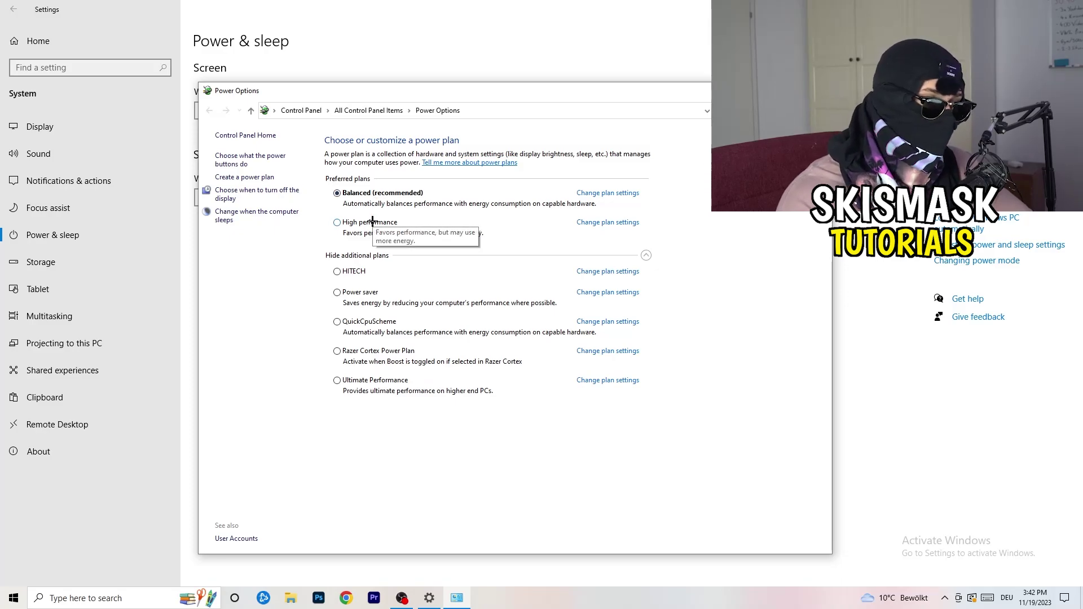
click(360, 256)
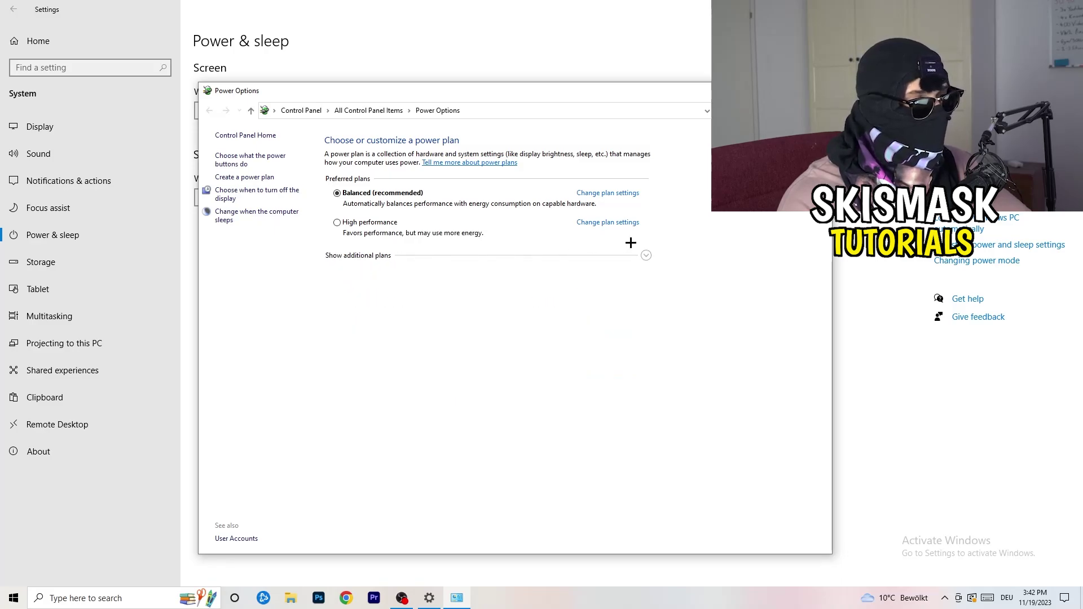
click(646, 255)
click(646, 255)
click(646, 255)
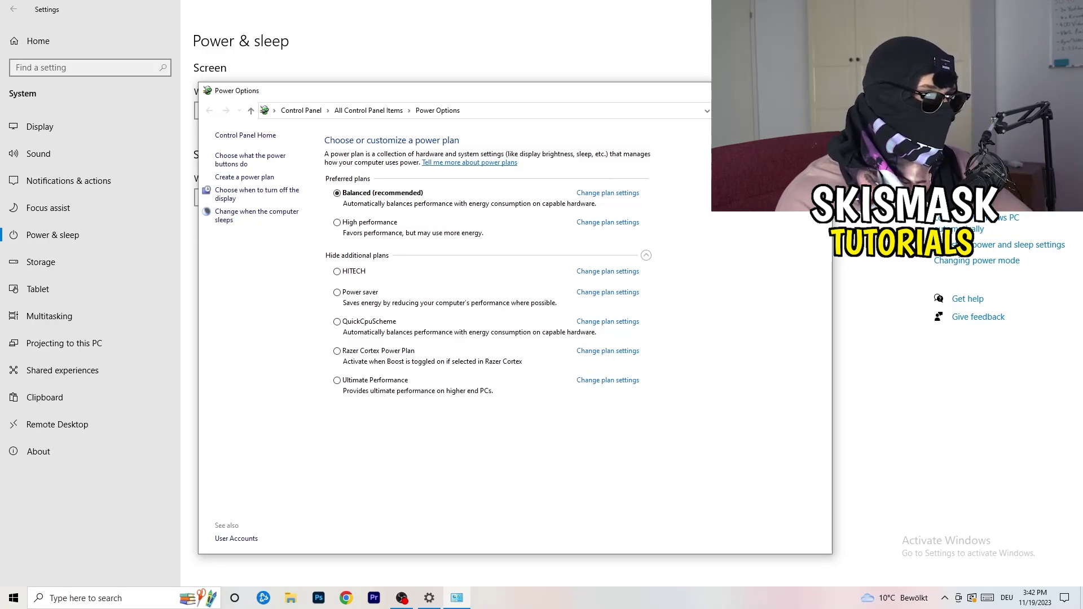
key(alt+F4)
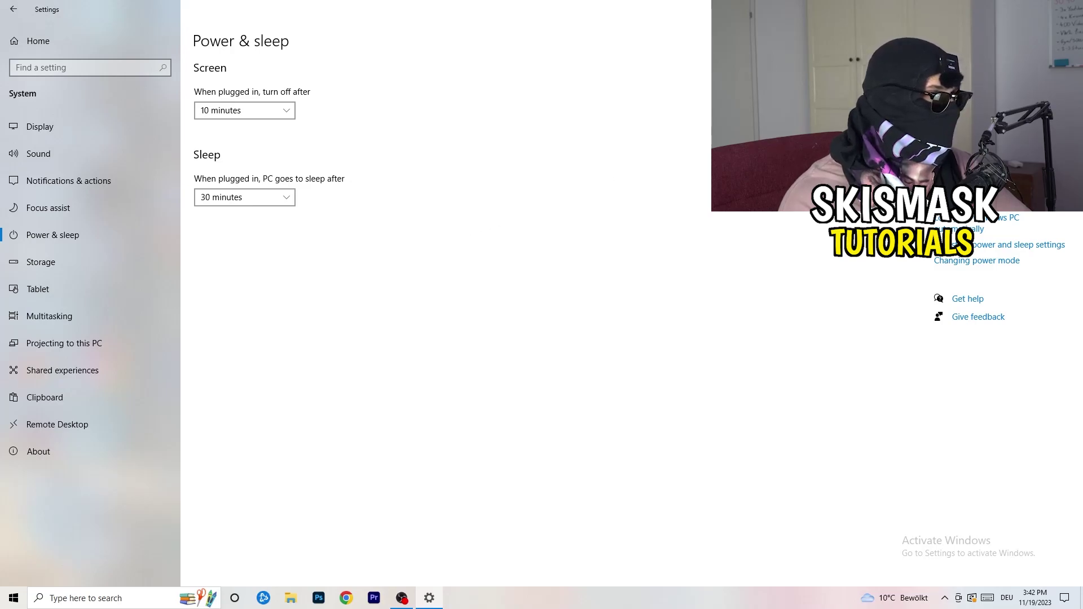
click(1069, 9)
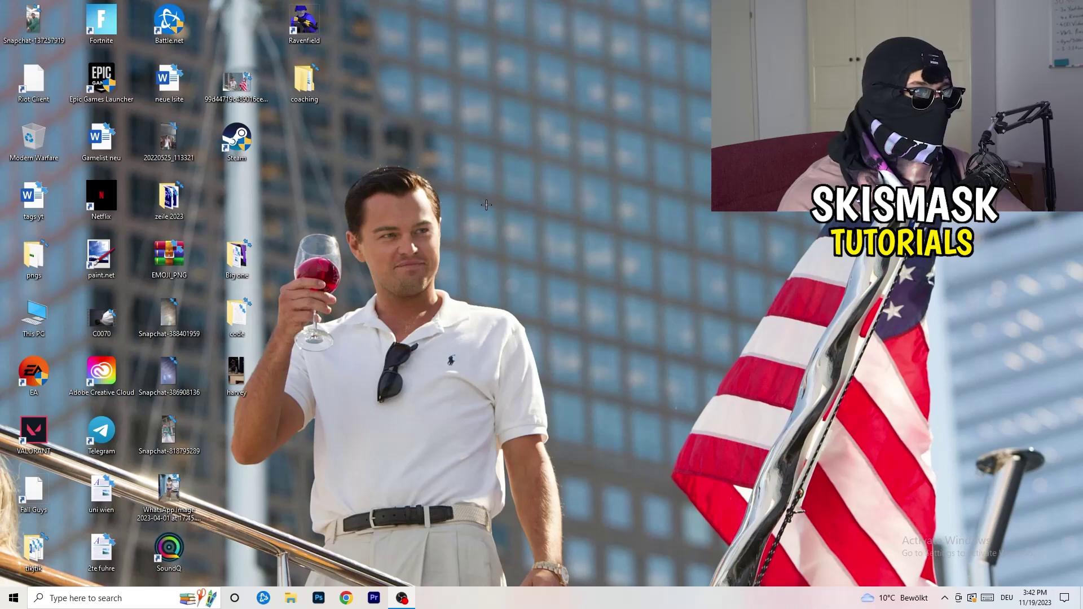
- Move the Steam shortcut to an empty area of the desktop and open the compatibility options in its properties
drag(258, 158, 597, 218)
click(468, 231)
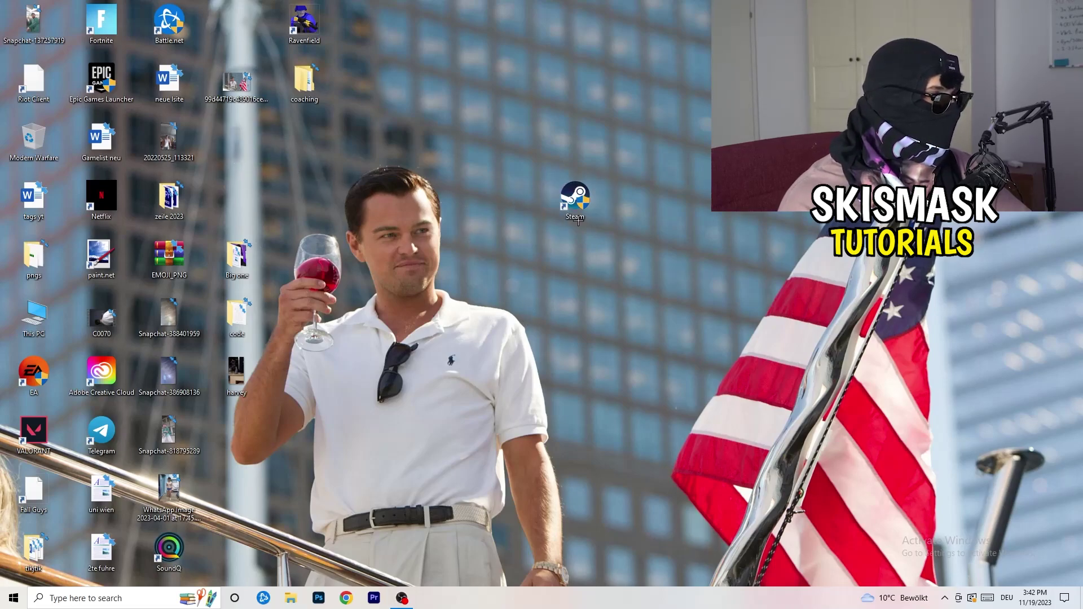
right_click(566, 201)
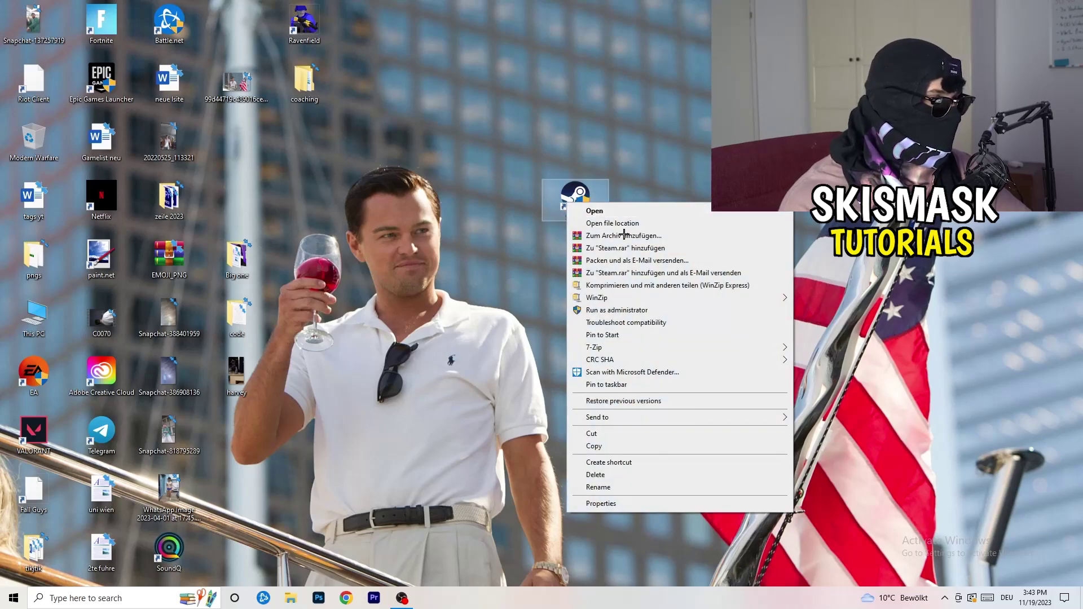
click(619, 504)
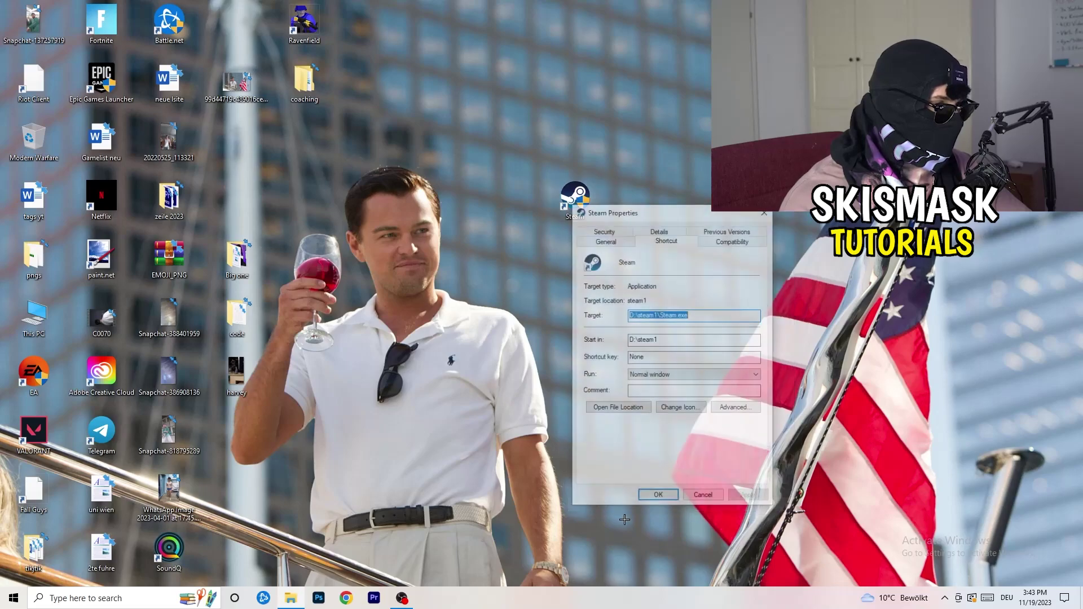
drag(635, 212, 523, 159)
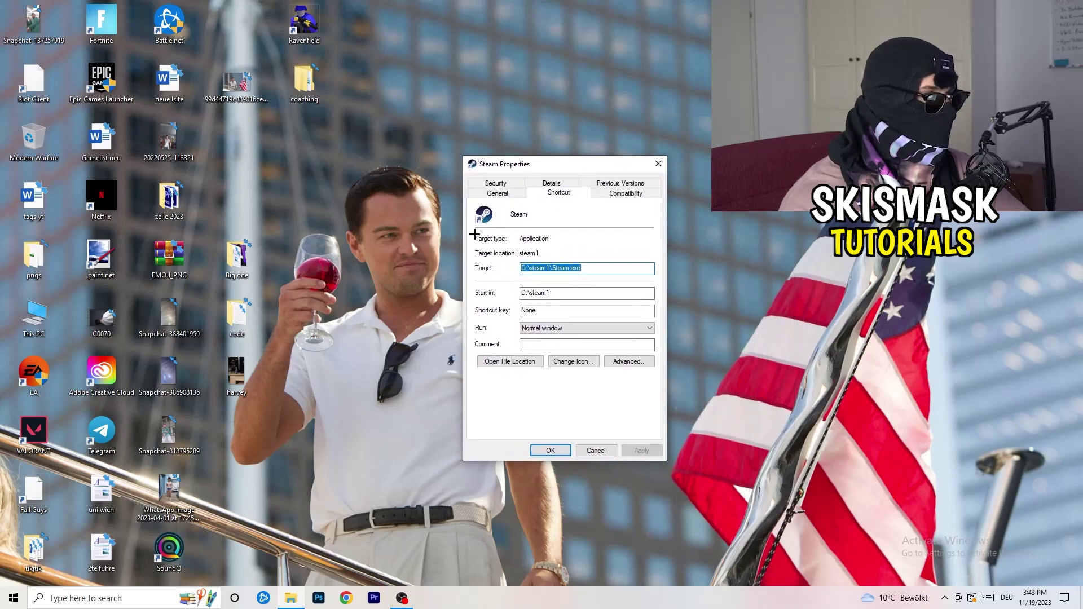
click(639, 196)
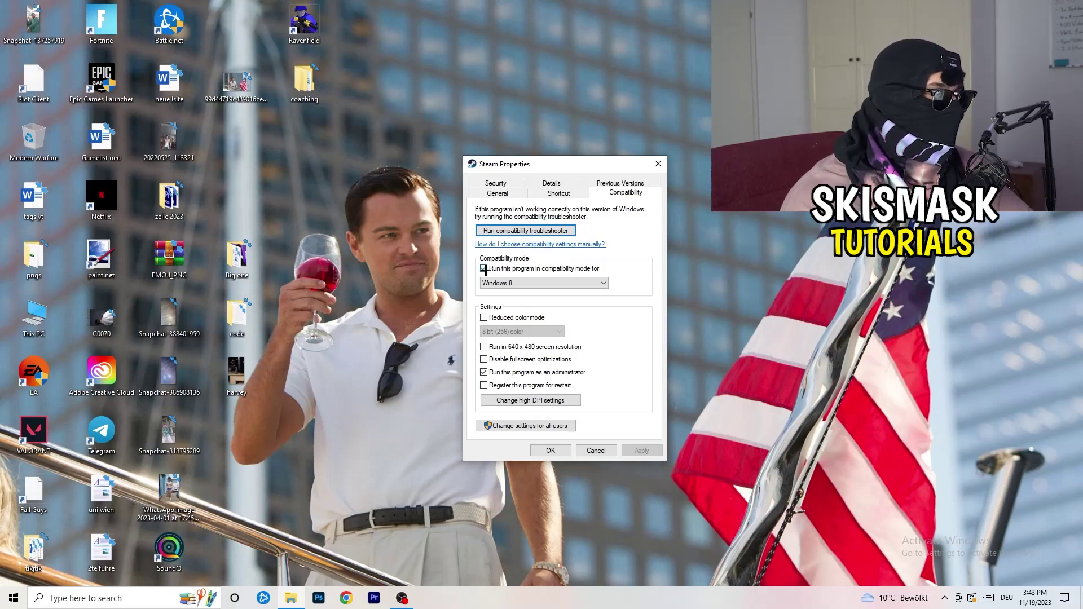
- Set the Steam shortcut to run in compatibility mode for Windows 8, apply the setting and close its properties
click(593, 265)
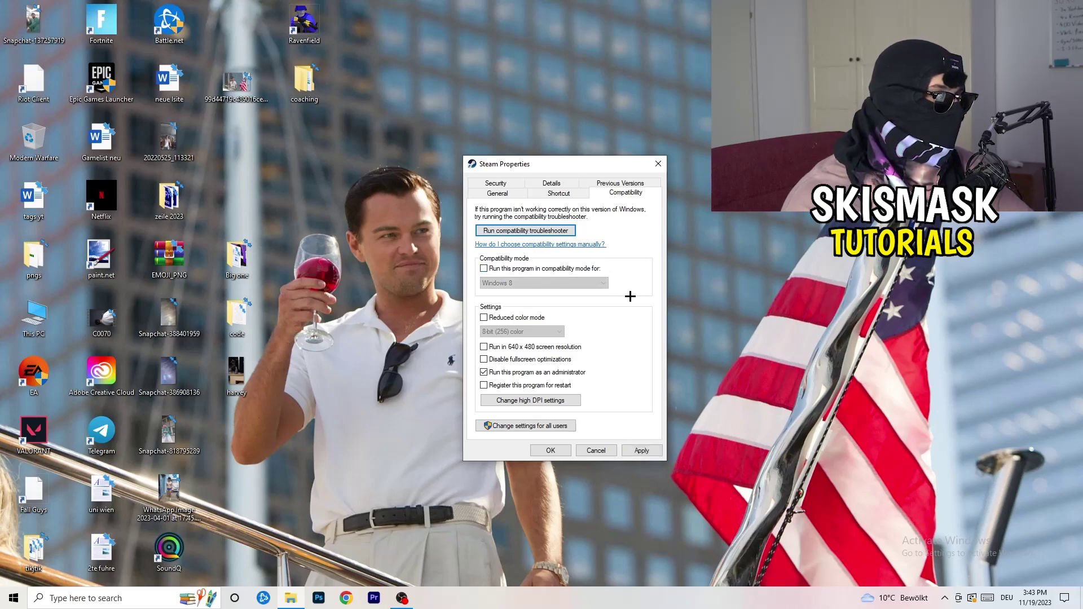
click(484, 269)
click(540, 284)
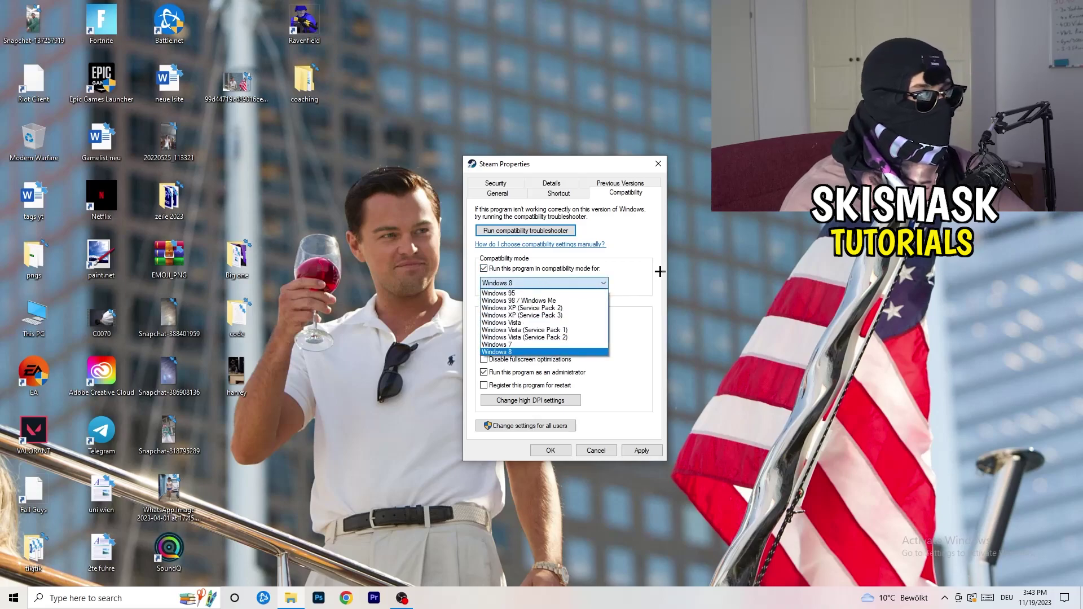
click(621, 279)
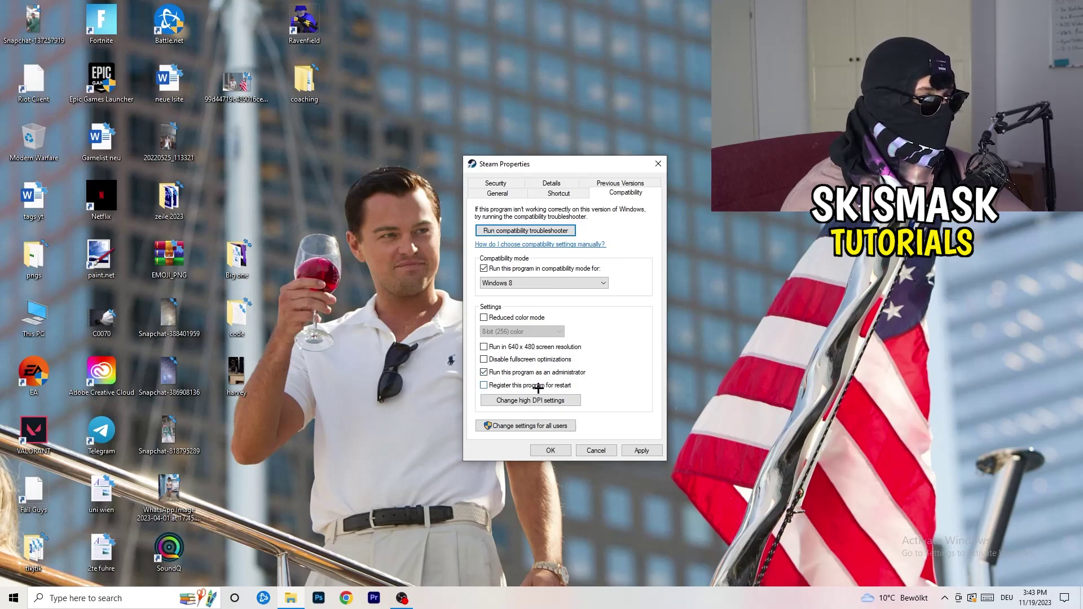
click(641, 450)
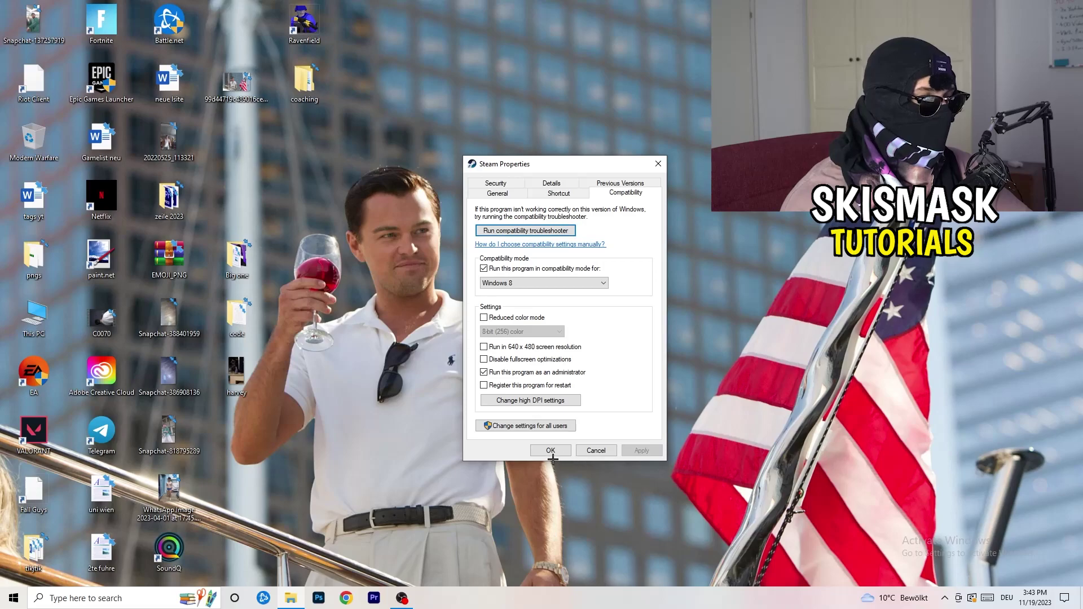
click(551, 451)
drag(581, 205, 513, 204)
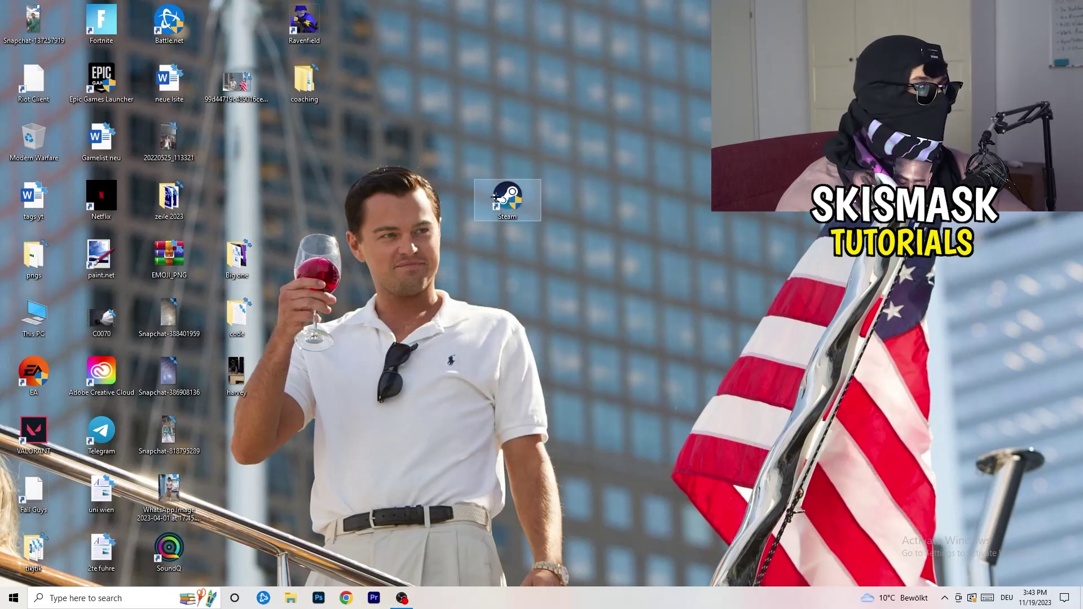
drag(525, 211, 660, 211)
drag(567, 155, 731, 212)
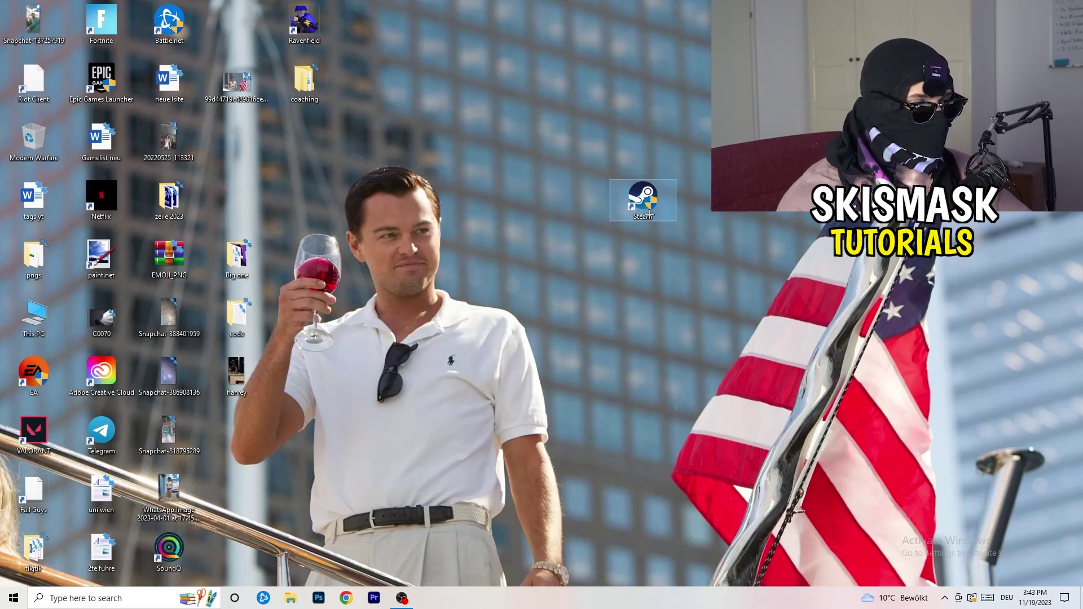
click(657, 346)
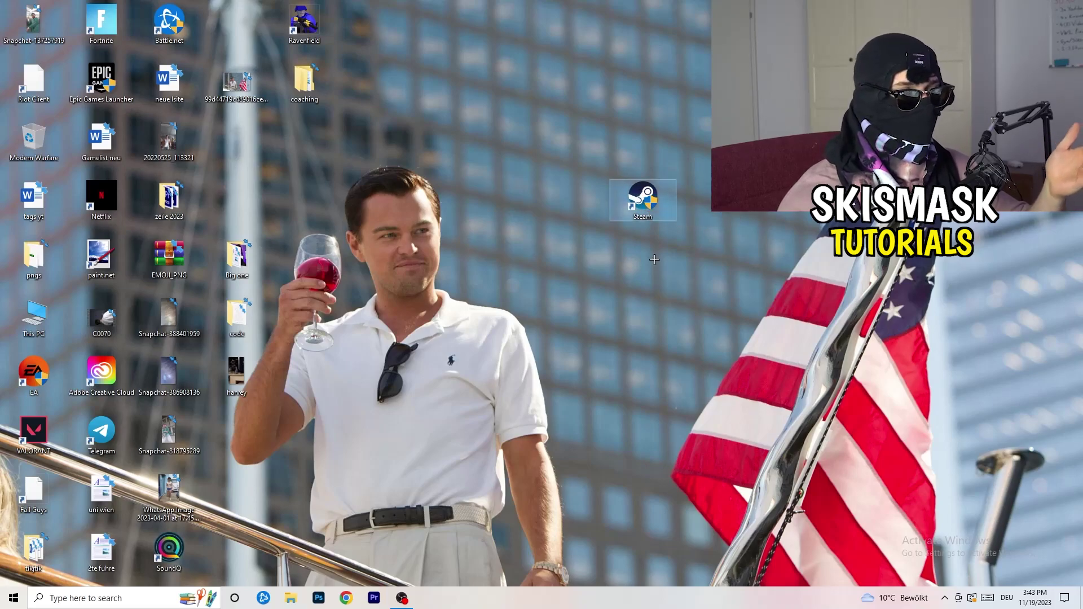
right_click(642, 197)
click(514, 239)
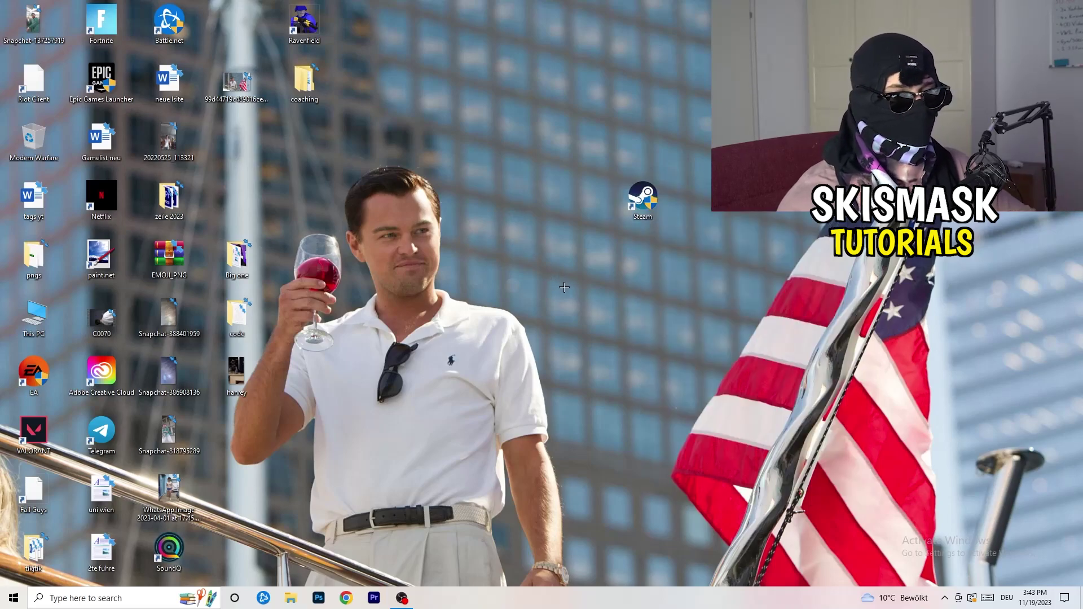
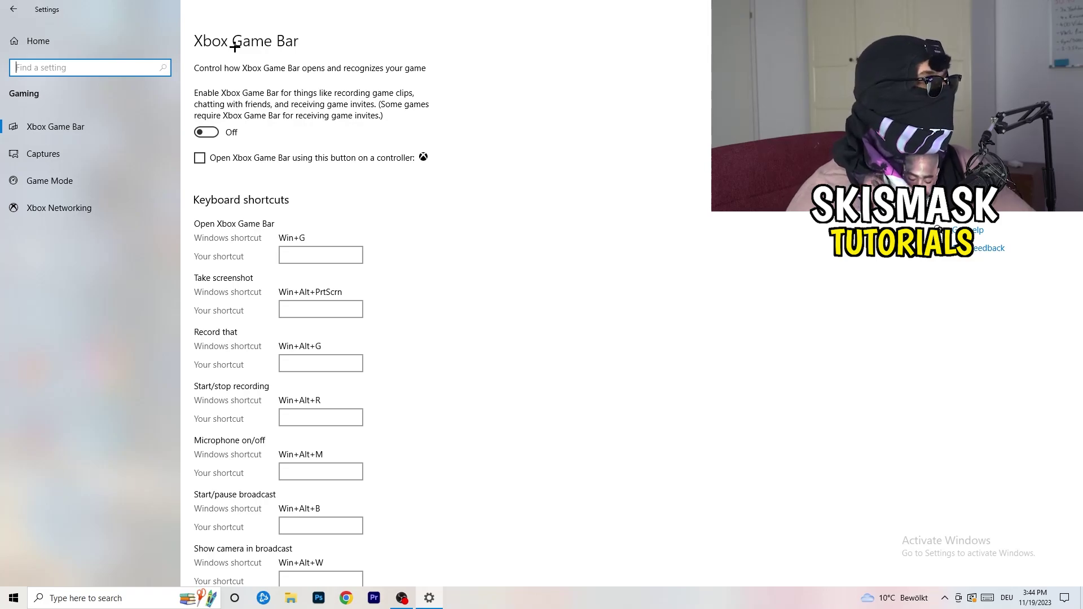
- Review the background recording, audio and video options for game captures, and the Game Mode setting in the Gaming settings
click(103, 161)
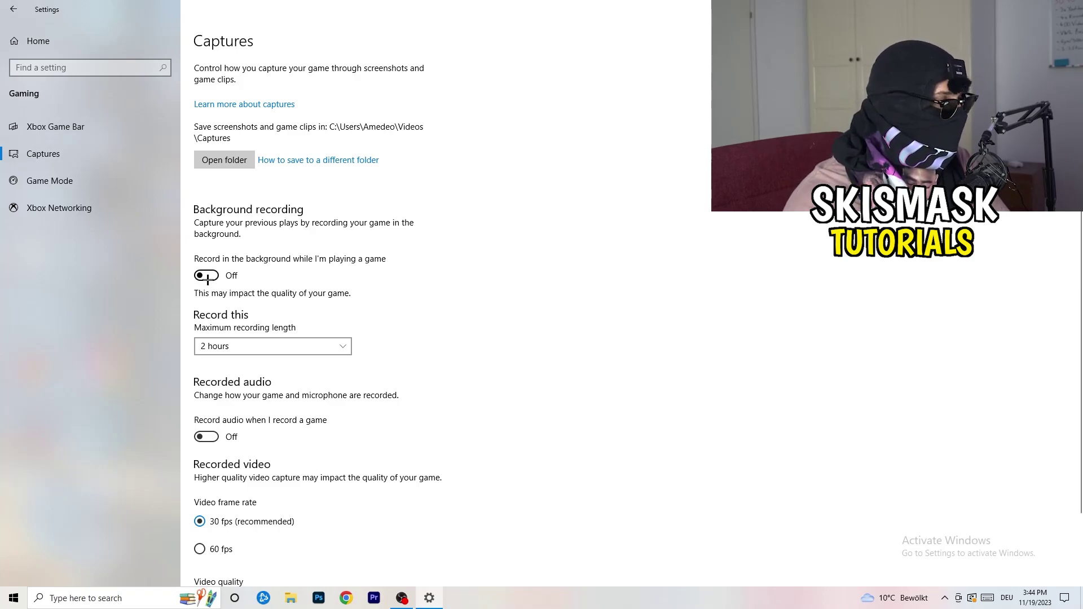
scroll(300, 395, down, 2)
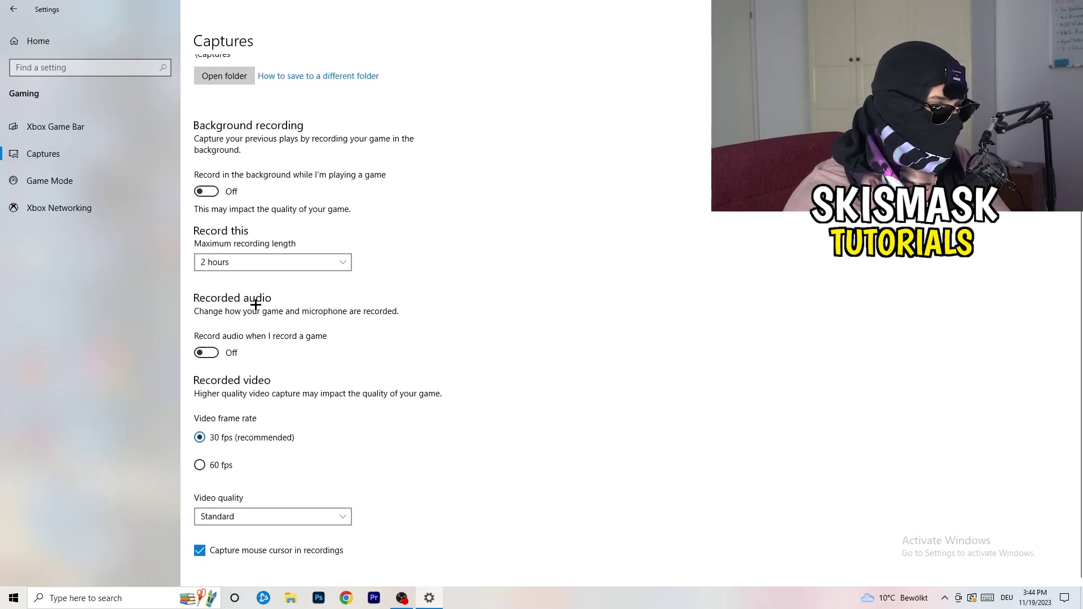
scroll(349, 456, up, 2)
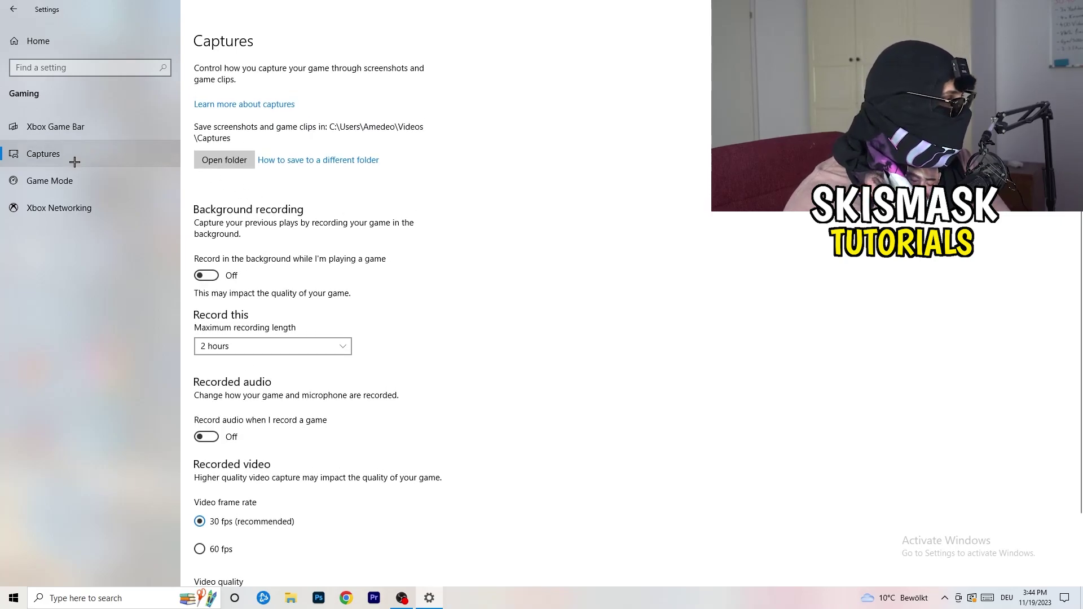
click(54, 180)
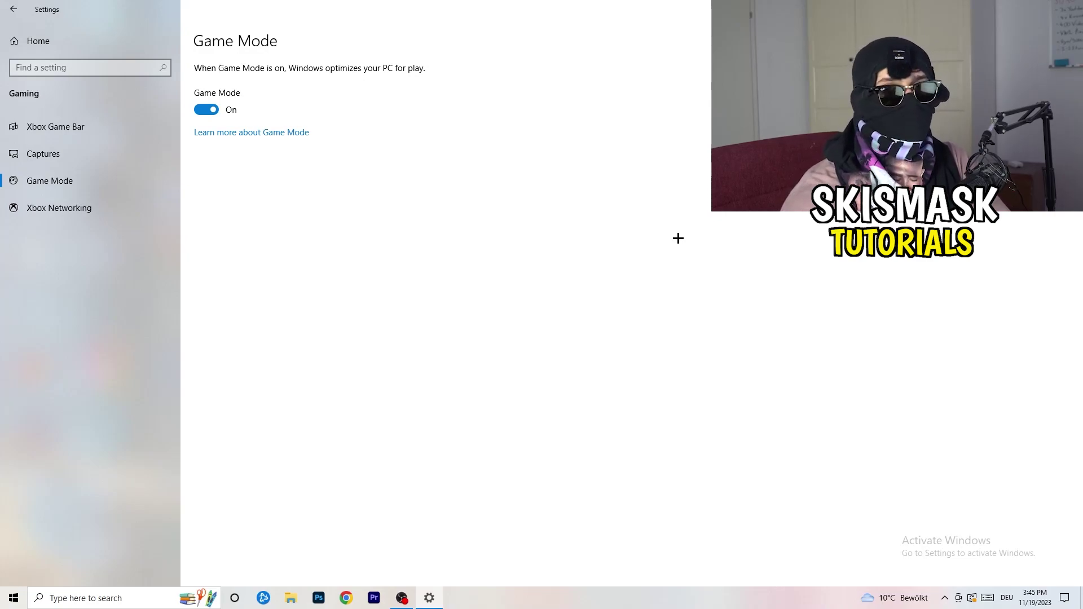
- Leave the Gaming settings and go to the Update & Security settings
click(12, 7)
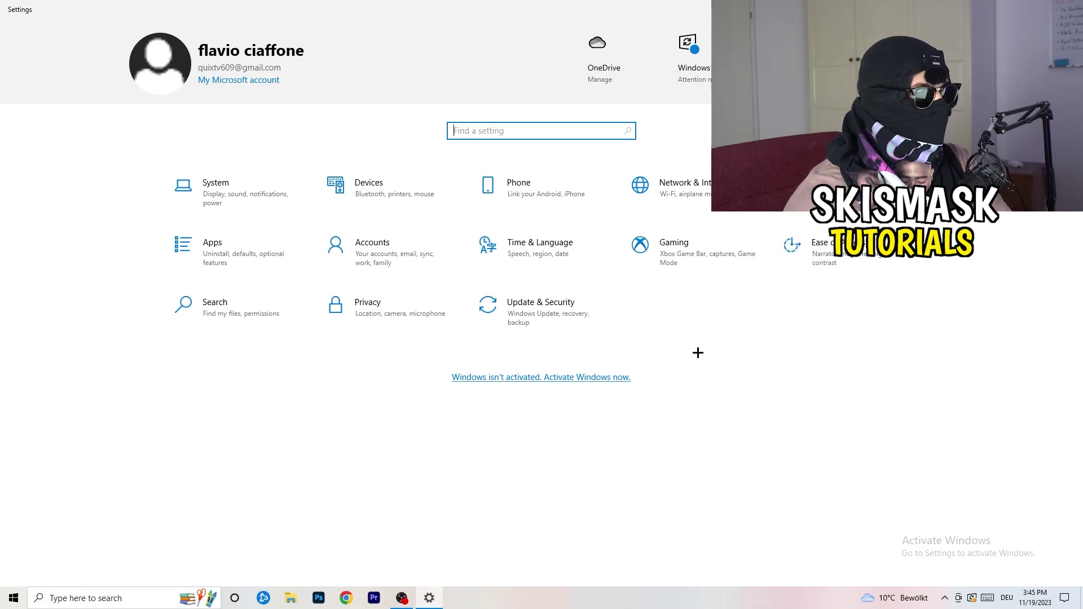
click(531, 310)
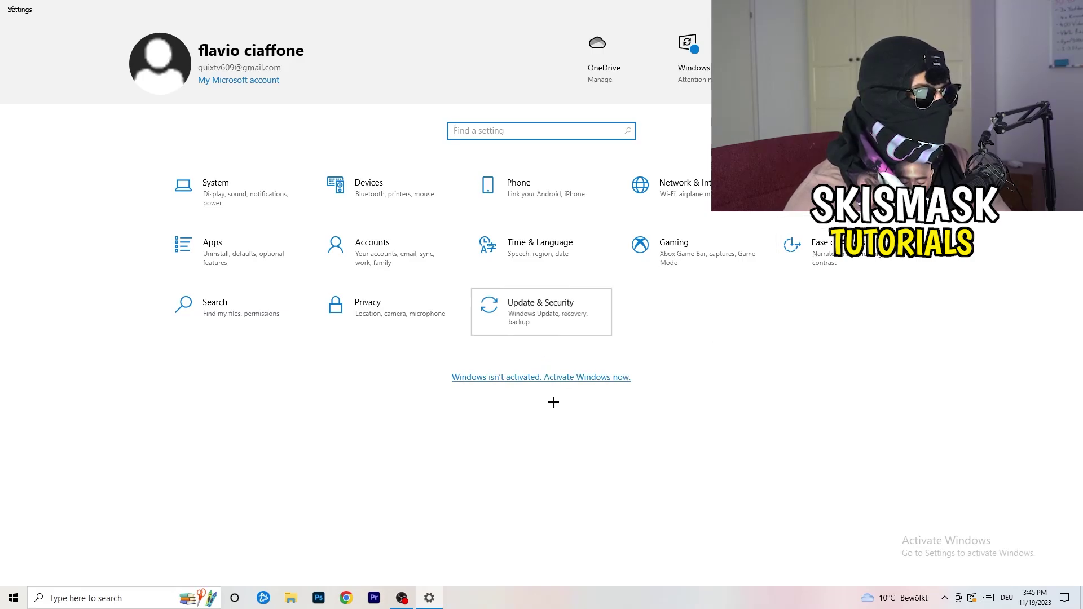